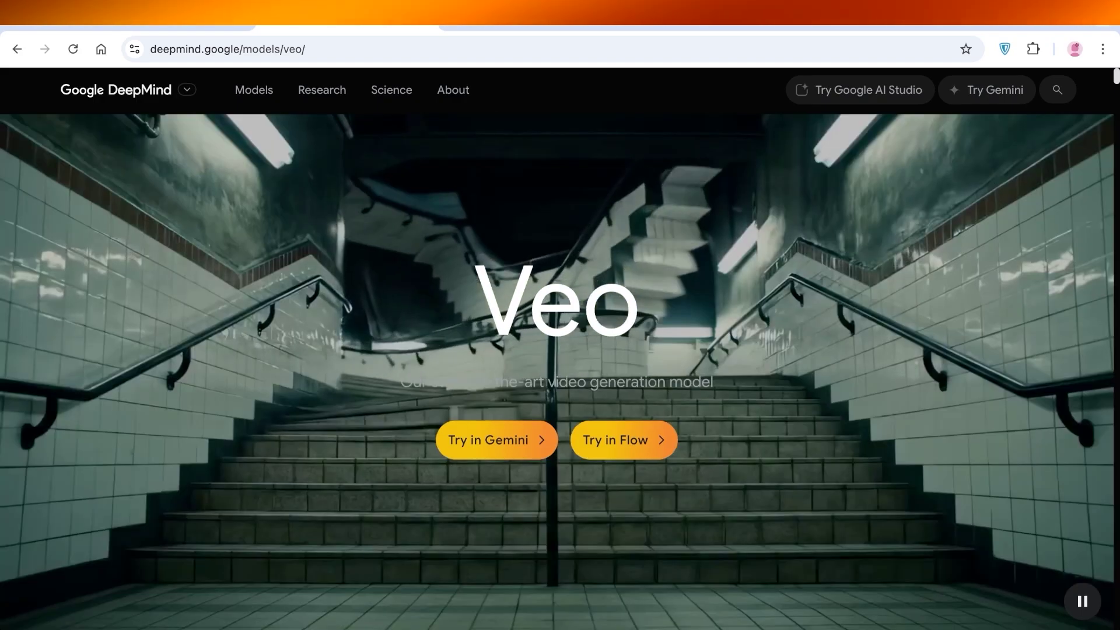
Step: Look through the introduction, feature highlights and section links on the Veo model page
scroll(560, 350, "down", 1)
scroll(560, 350, "down", 5)
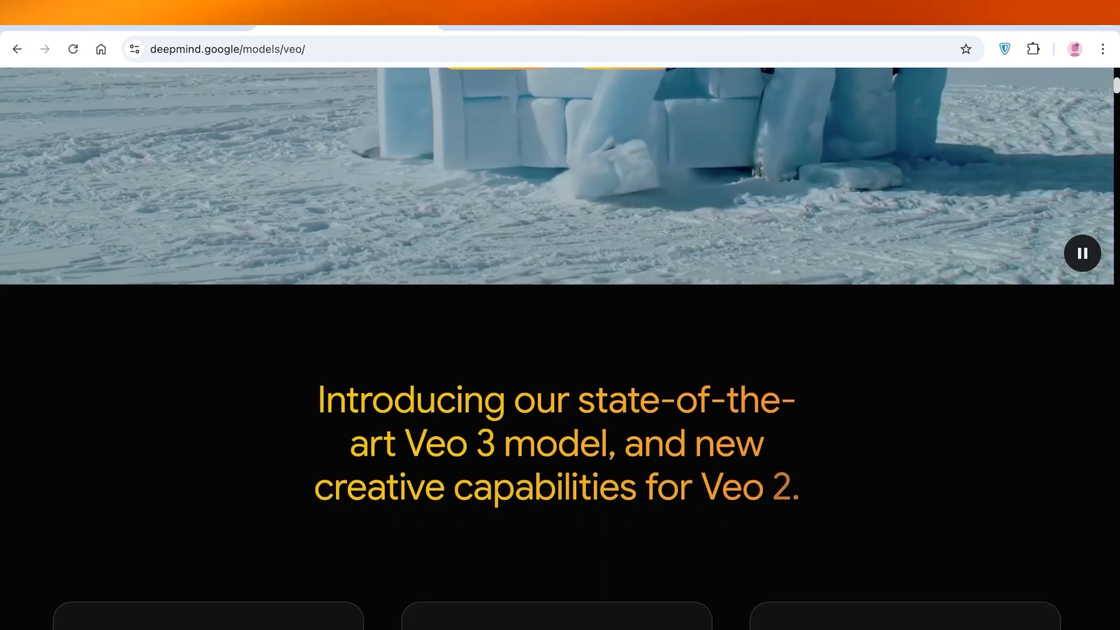
scroll(560, 350, "down", 1)
scroll(560, 350, "down", 3)
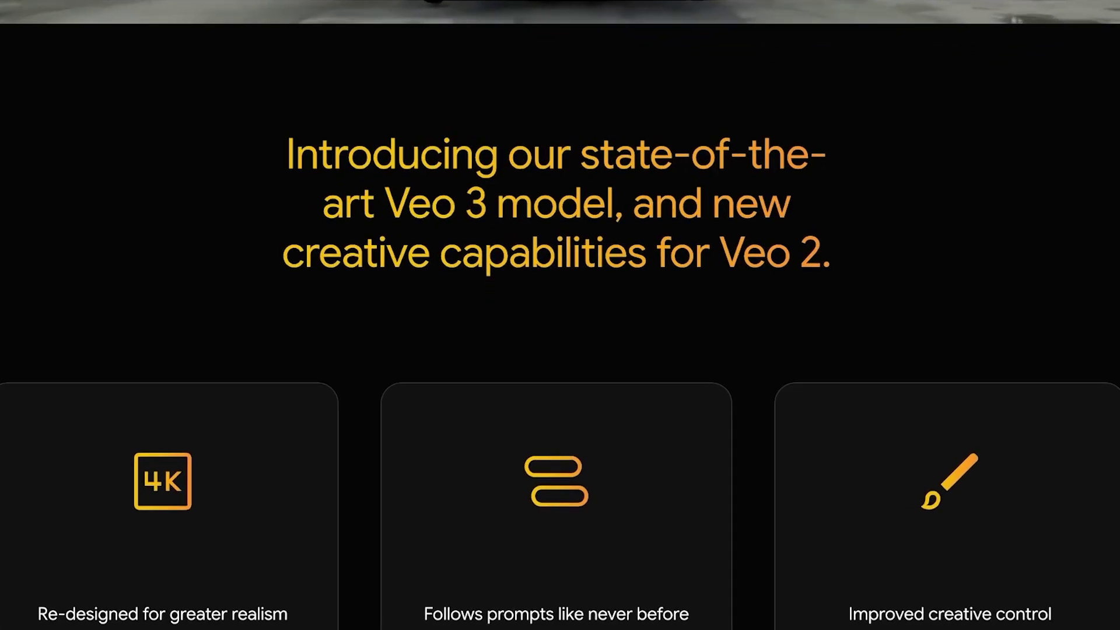
scroll(560, 350, "down", 2)
scroll(560, 350, "down", 2)
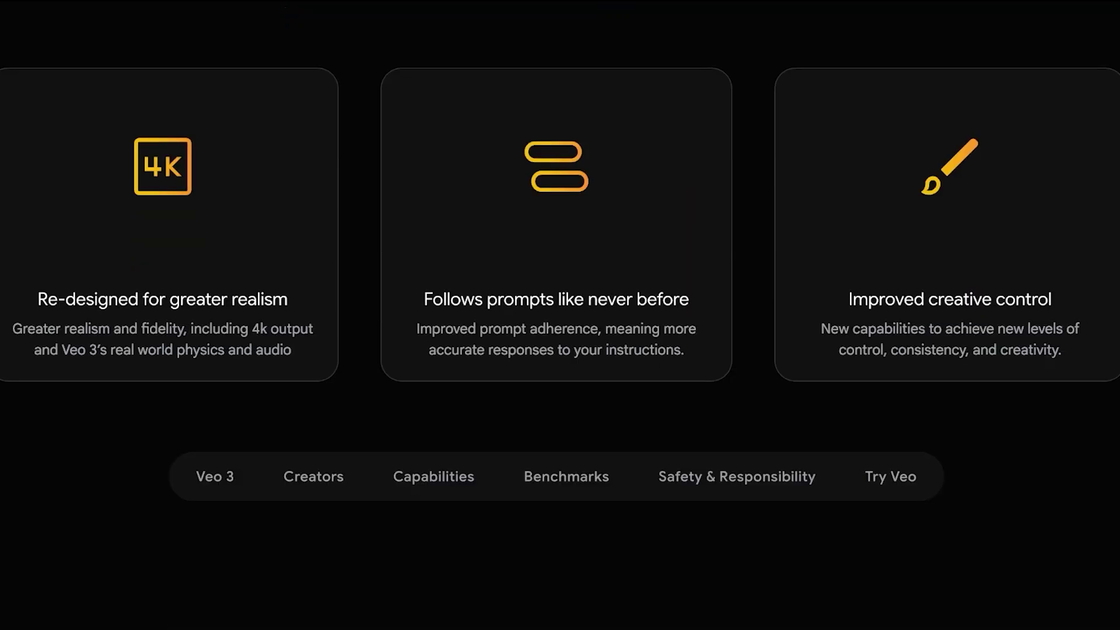
scroll(560, 350, "down", 3)
scroll(560, 350, "up", 2)
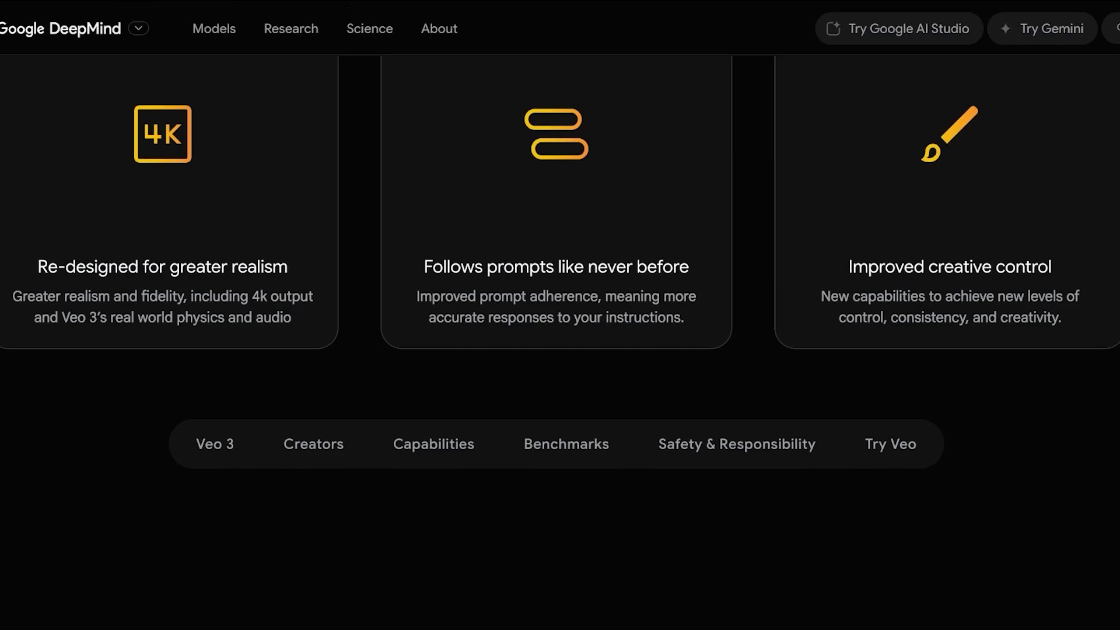
scroll(560, 350, "up", 1)
scroll(560, 350, "down", 3)
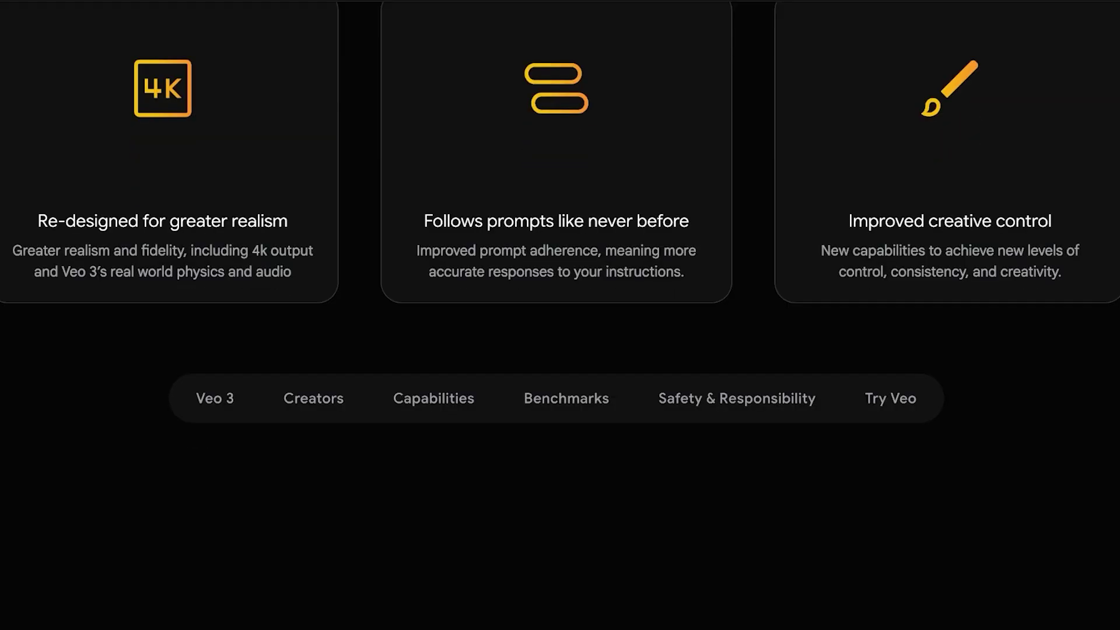
scroll(560, 315, "down", 3)
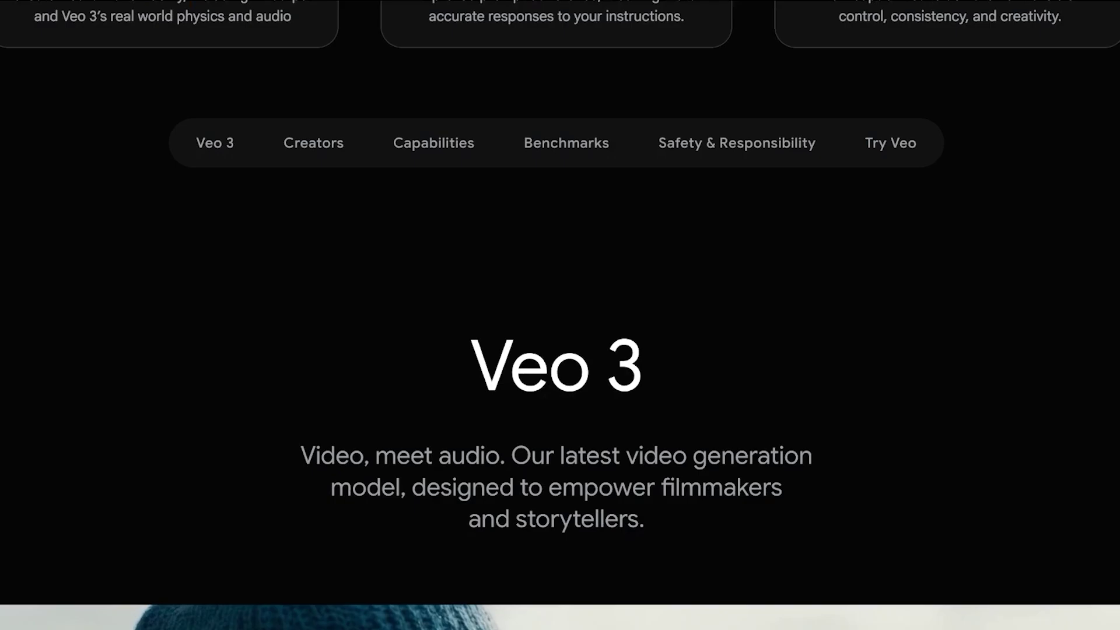
Step: Examine the Veo 3 section, including its sample video, example prompt and description of audio generation
scroll(560, 350, "down", 2)
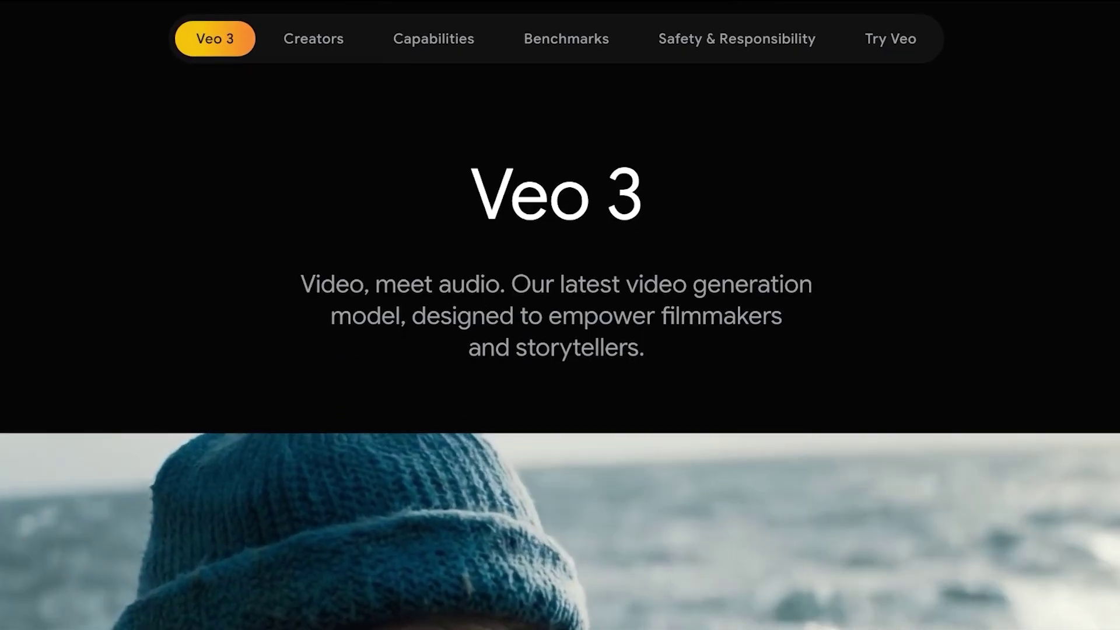
scroll(560, 315, "down", 1)
scroll(560, 315, "down", 1)
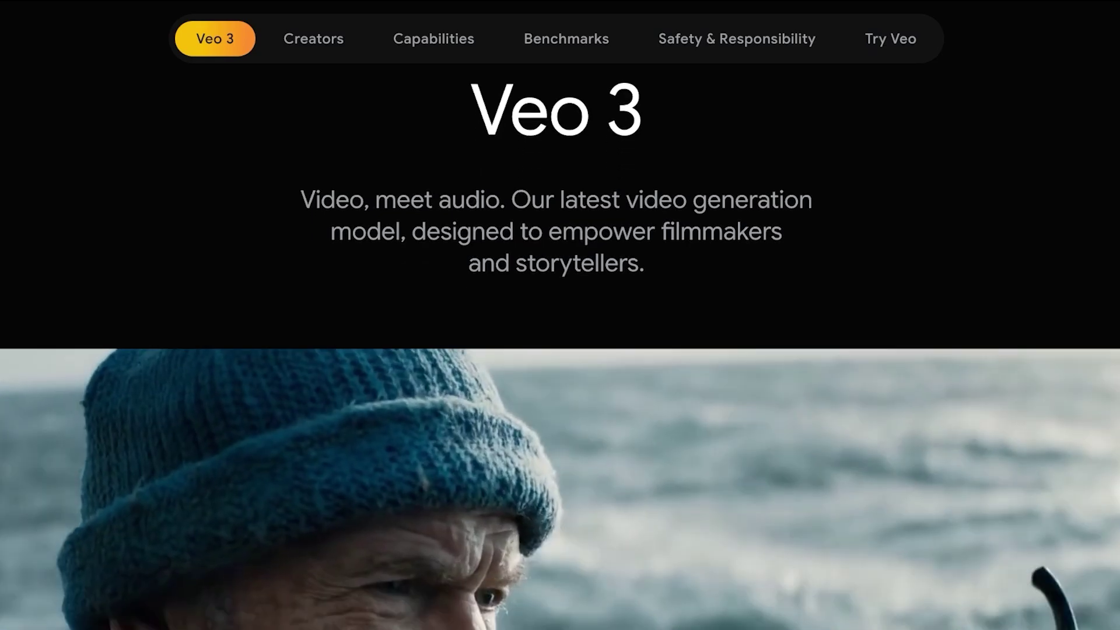
scroll(560, 315, "down", 4)
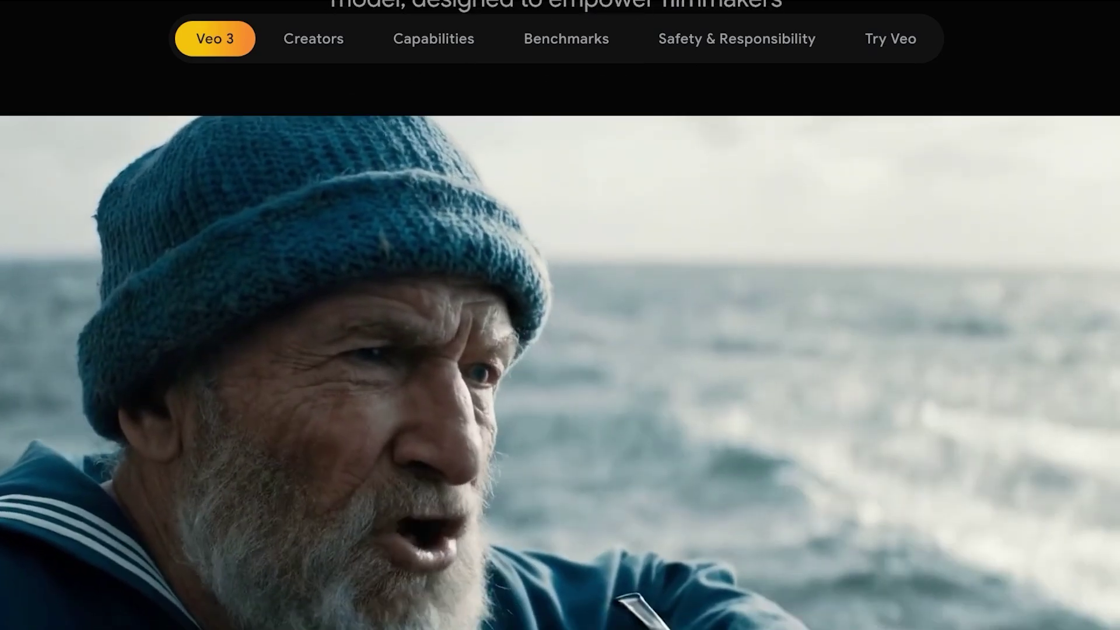
scroll(560, 315, "down", 5)
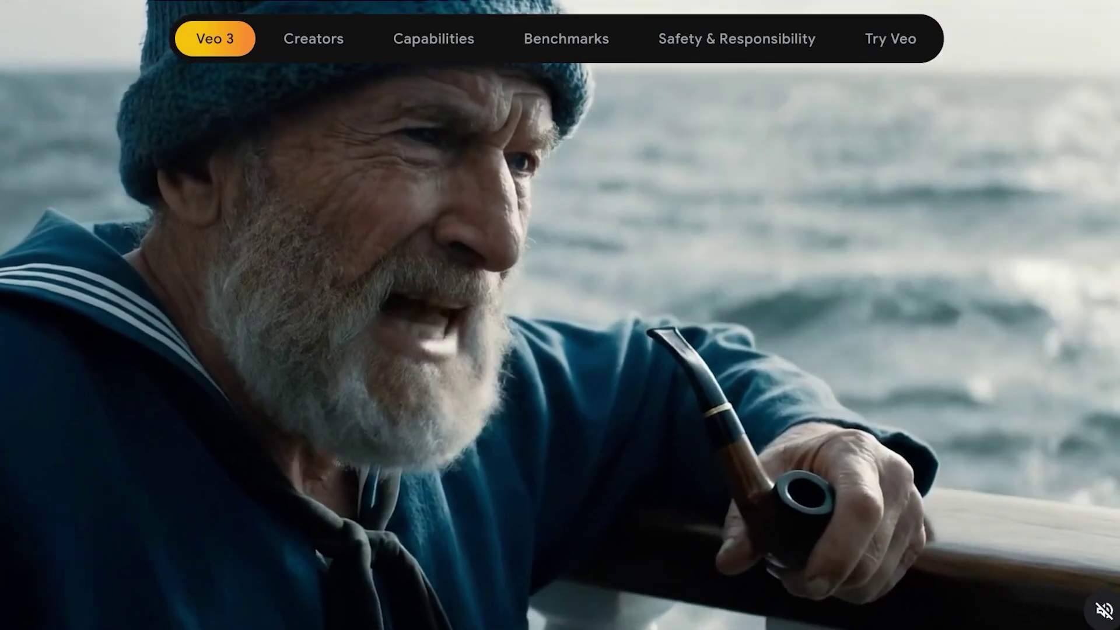
scroll(560, 315, "down", 8)
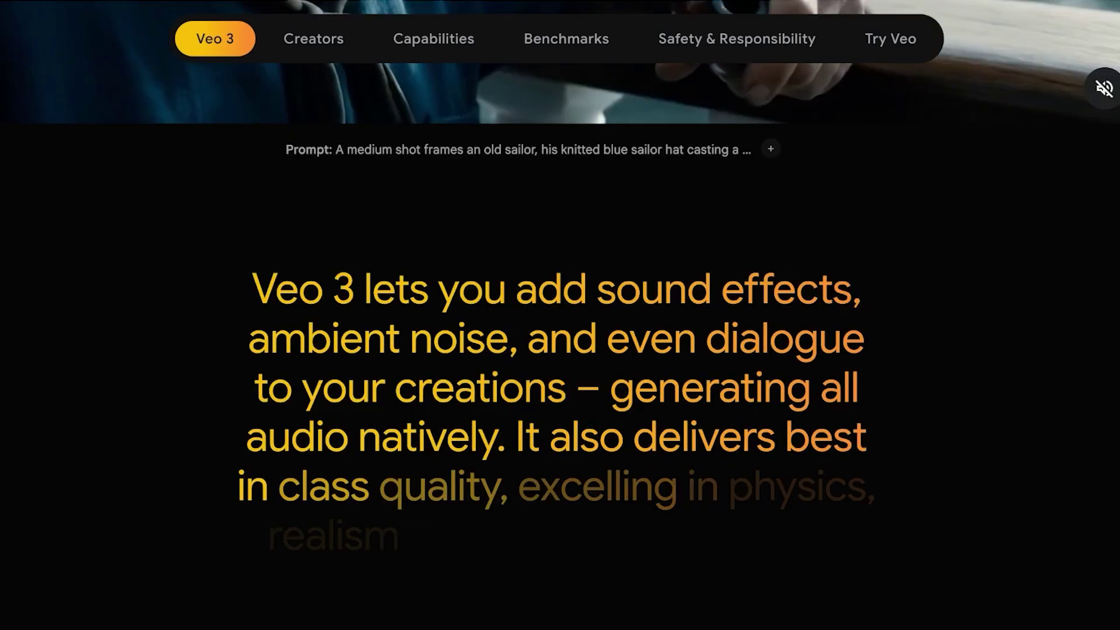
scroll(560, 315, "up", 1)
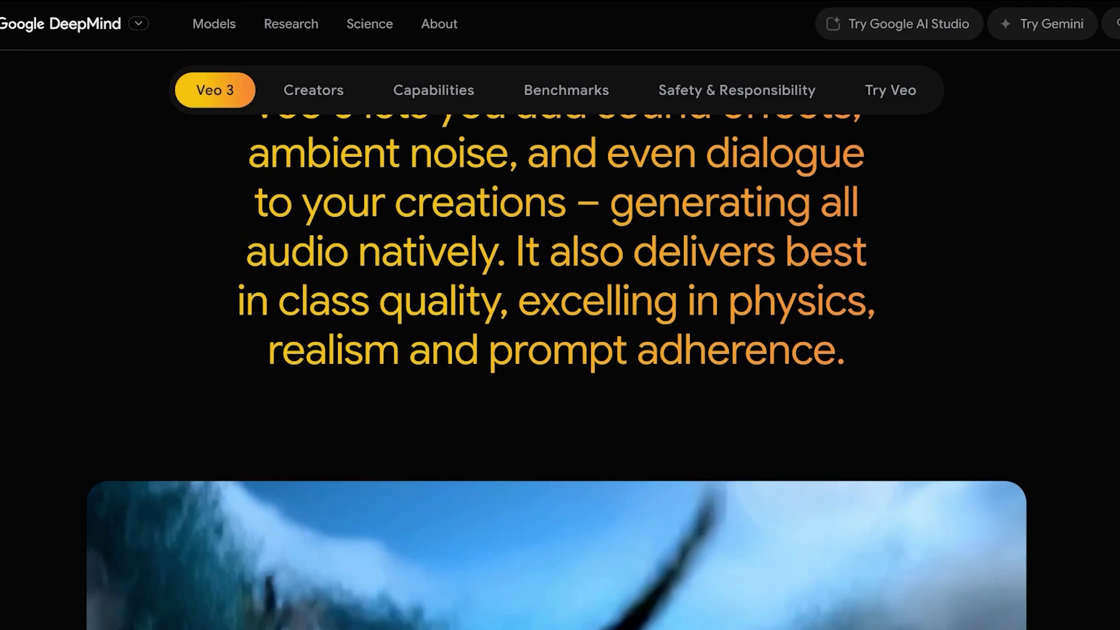
scroll(560, 315, "down", 4)
scroll(560, 315, "up", 20)
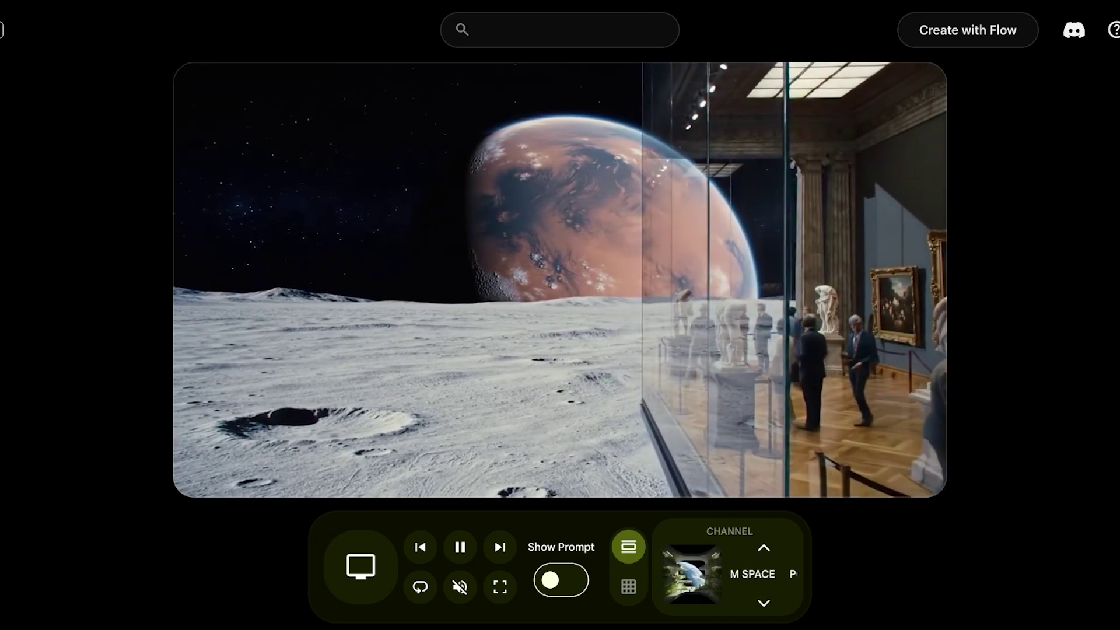
Step: Browse the video channels, including Unnatural and It's All Yarn, with the prompt display turned on
key("Down")
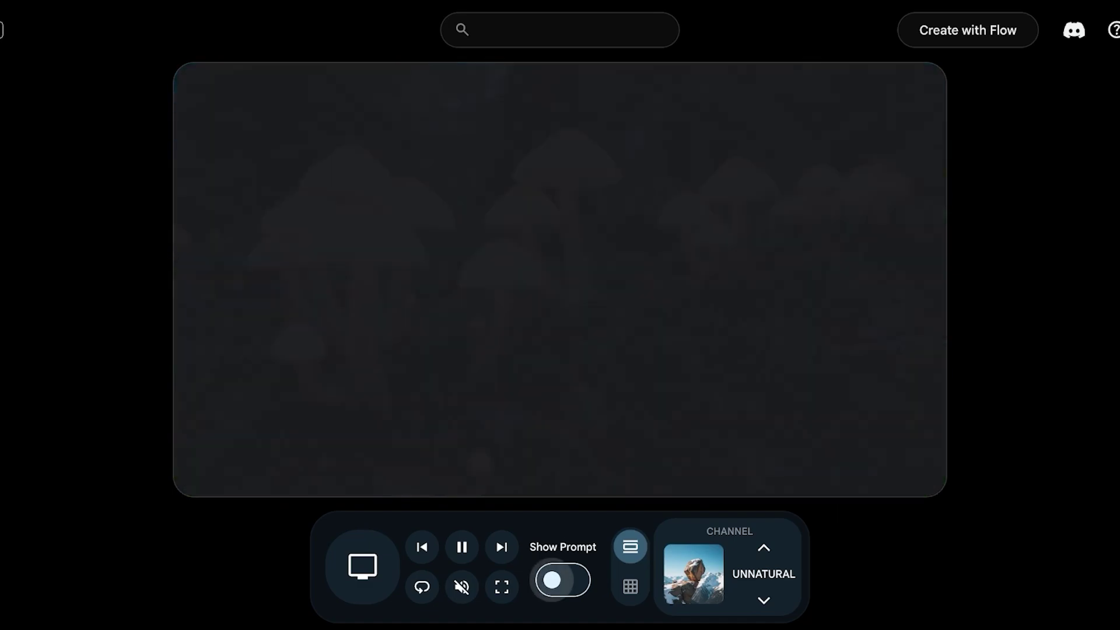
left_click(562, 580)
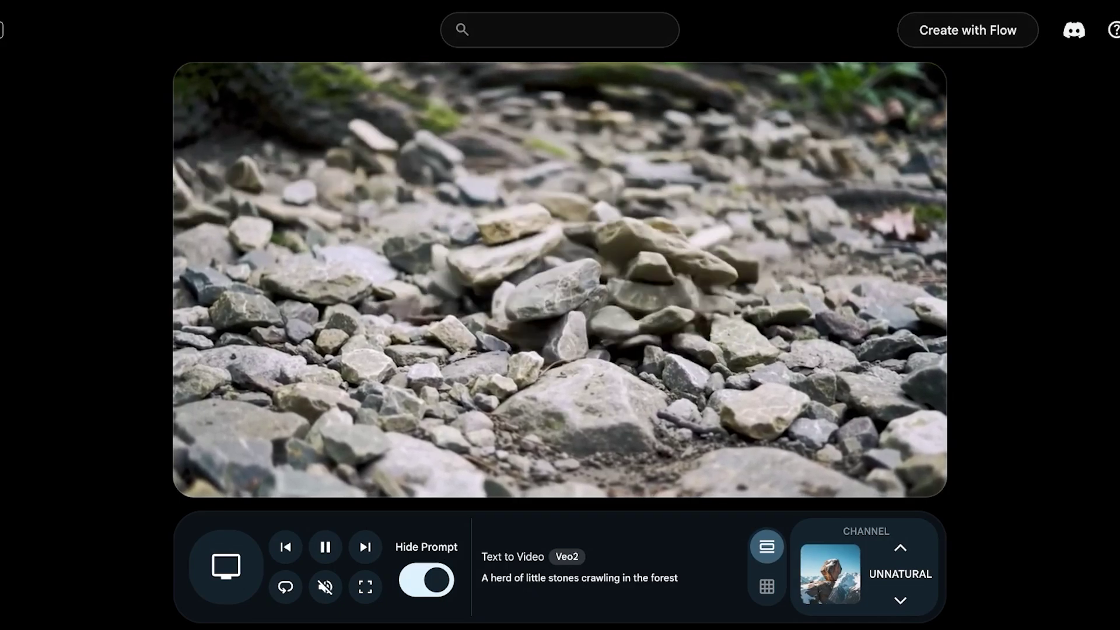
key("Down")
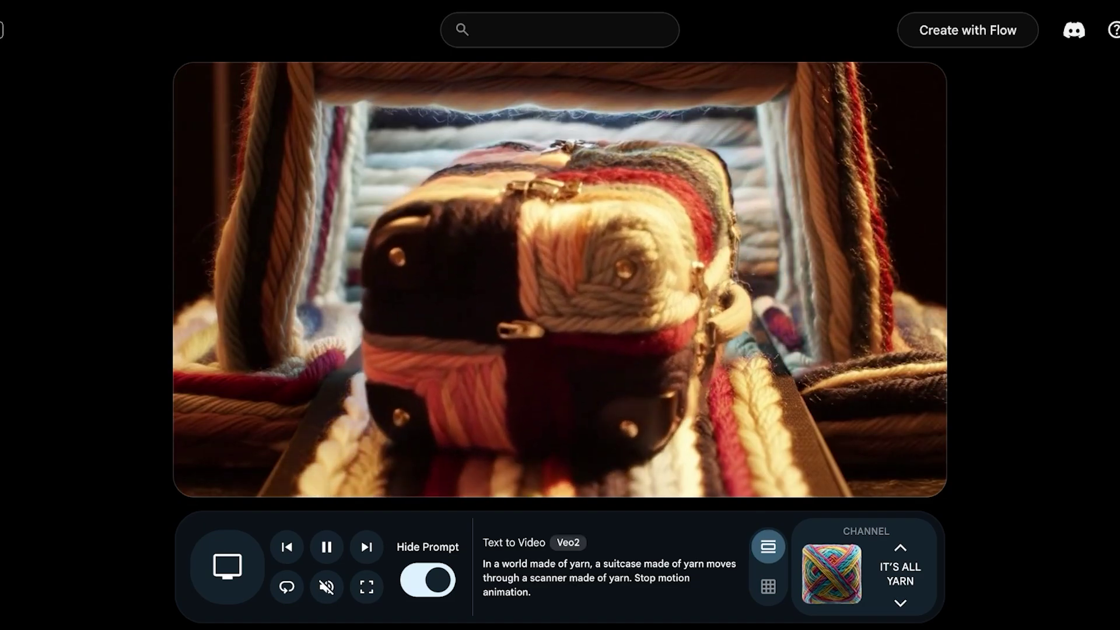
key("Down")
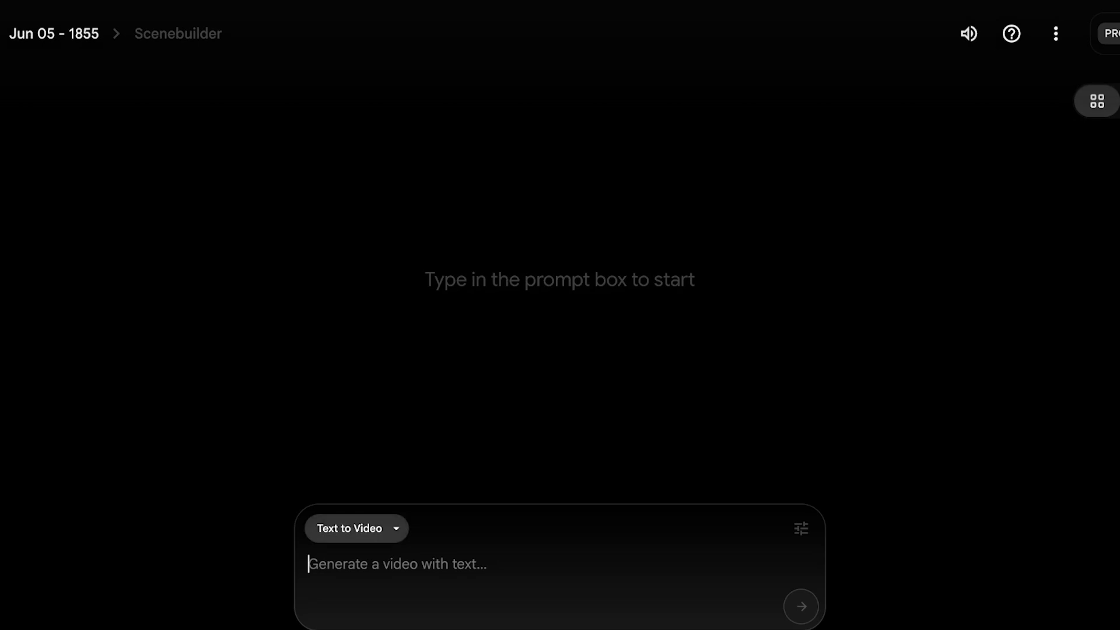
Step: Keep Text to Video as the generation mode and enter the prompt "A world where everything is made of gems, people walking on the street"
left_click(357, 528)
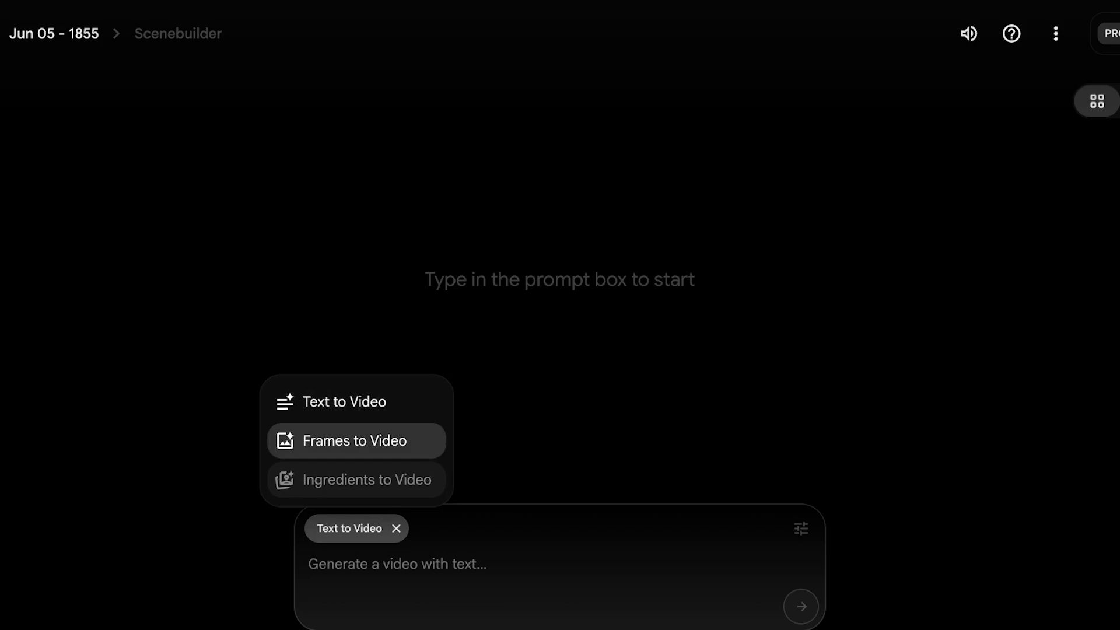
left_click(357, 441)
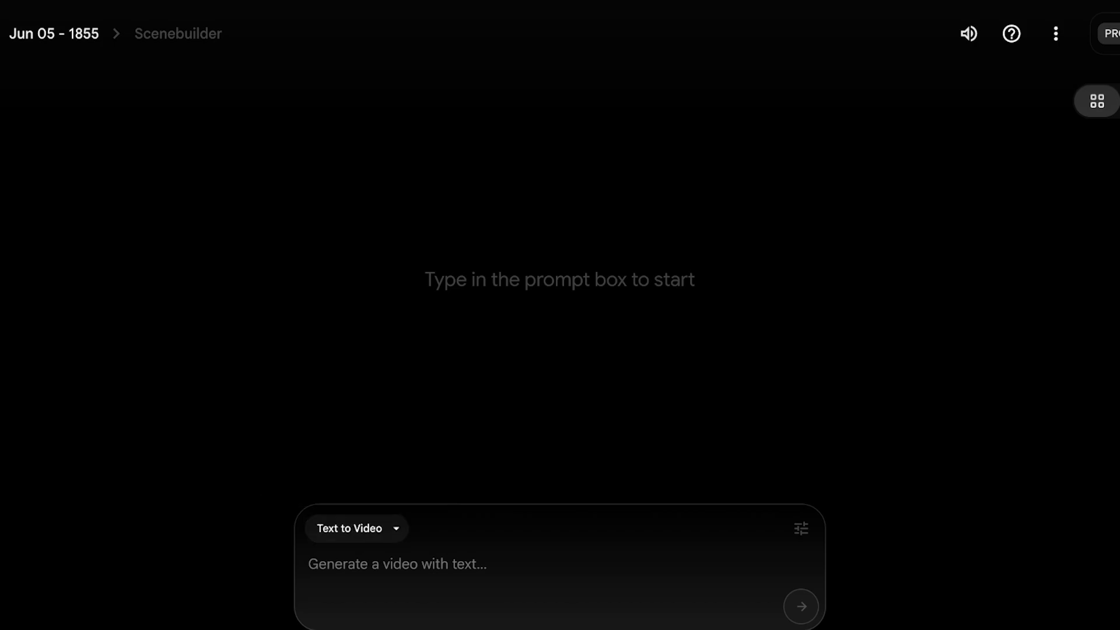
left_click(357, 528)
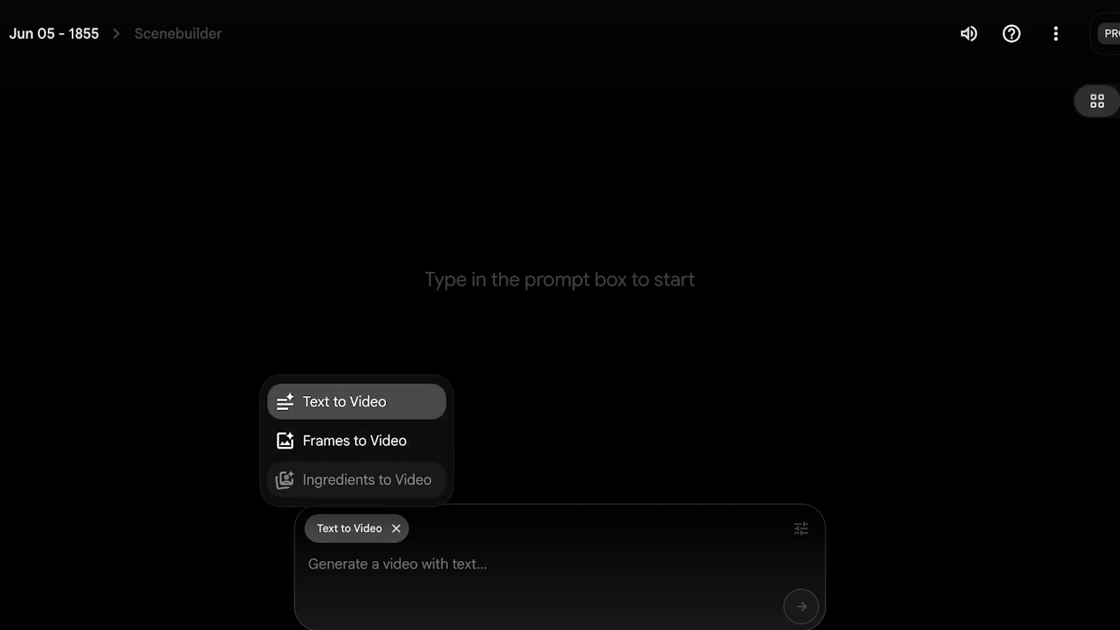
key("Escape")
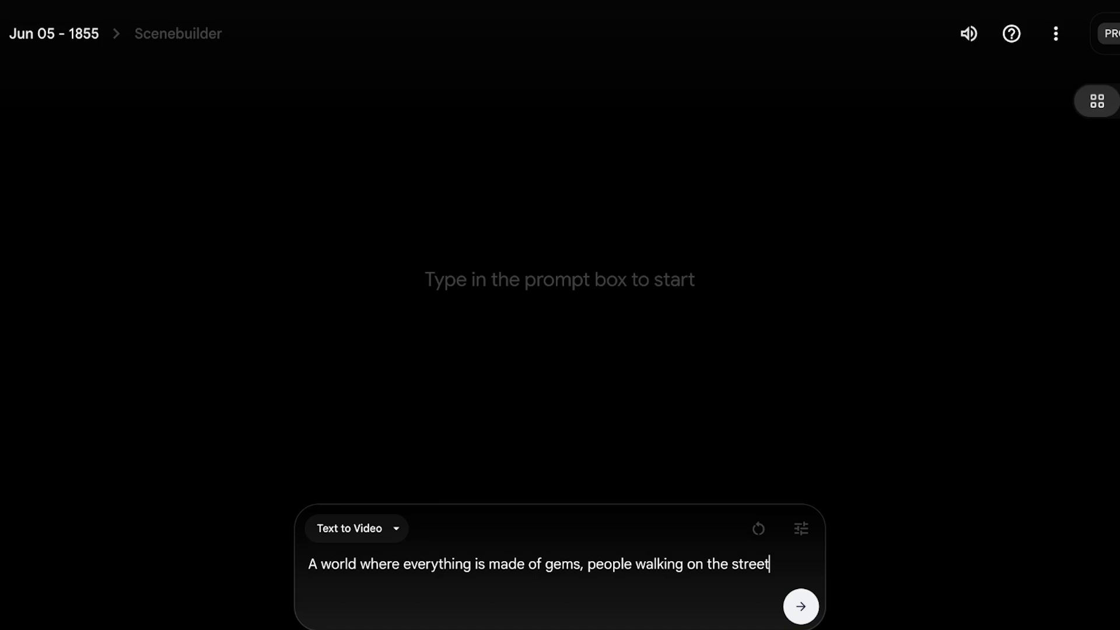
Step: Set the generation to 1 output per prompt and the model to Veo 3 - Highest Quality
left_click(801, 529)
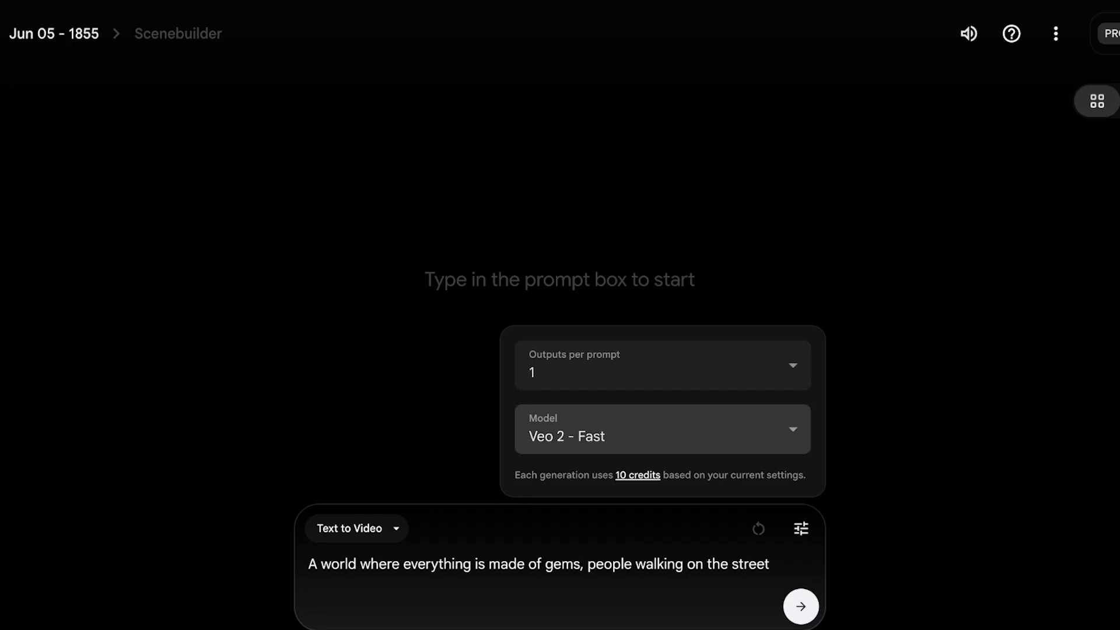
left_click(663, 365)
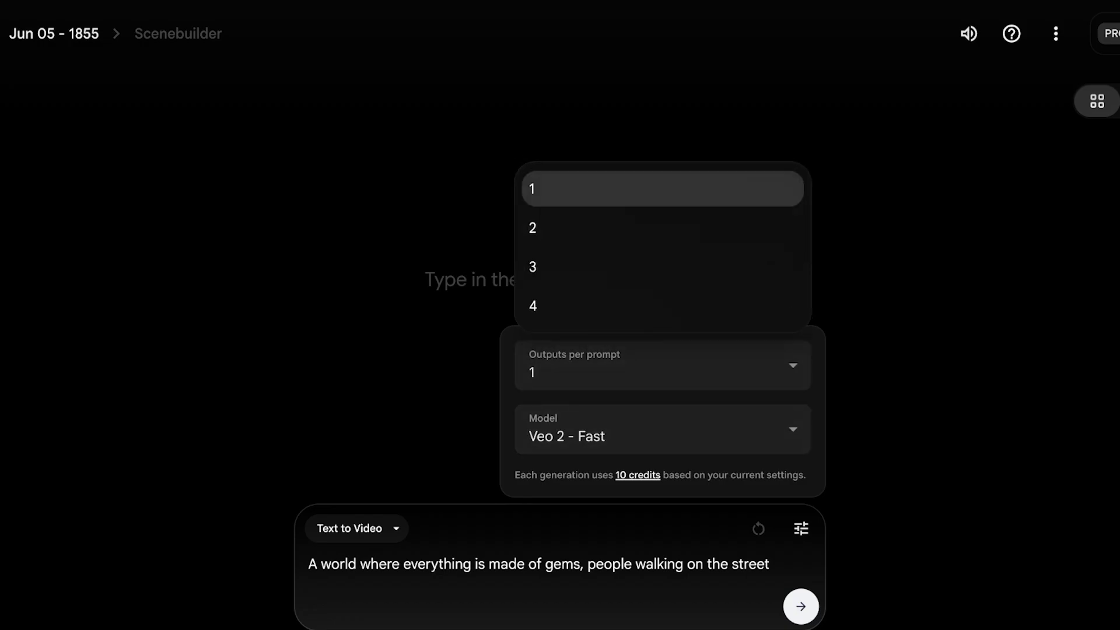
left_click(641, 189)
left_click(662, 429)
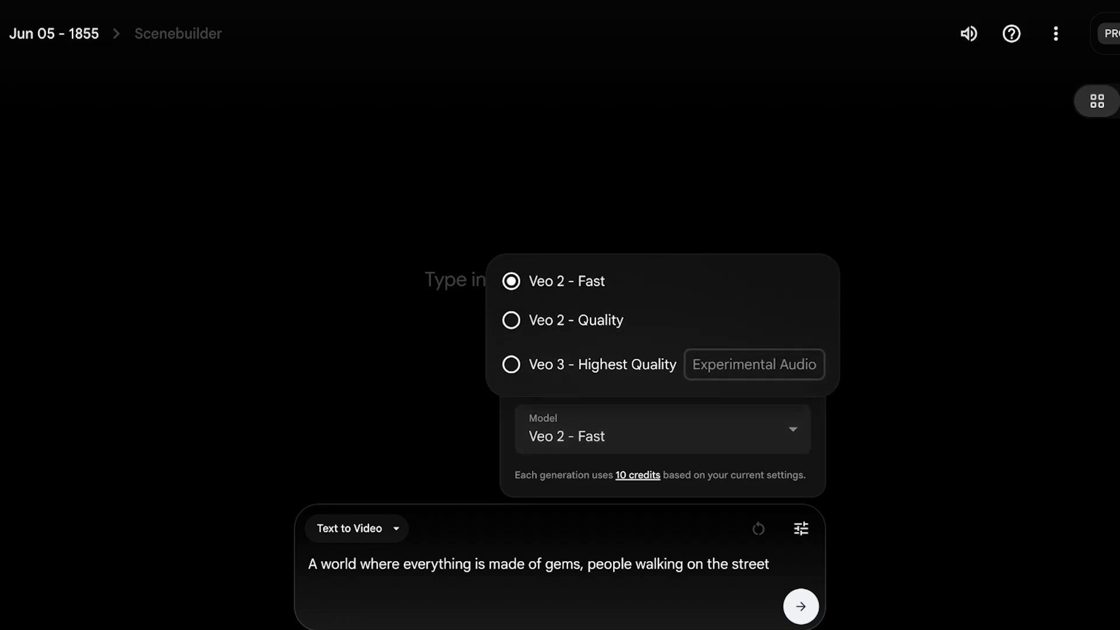
left_click(601, 364)
left_click(662, 415)
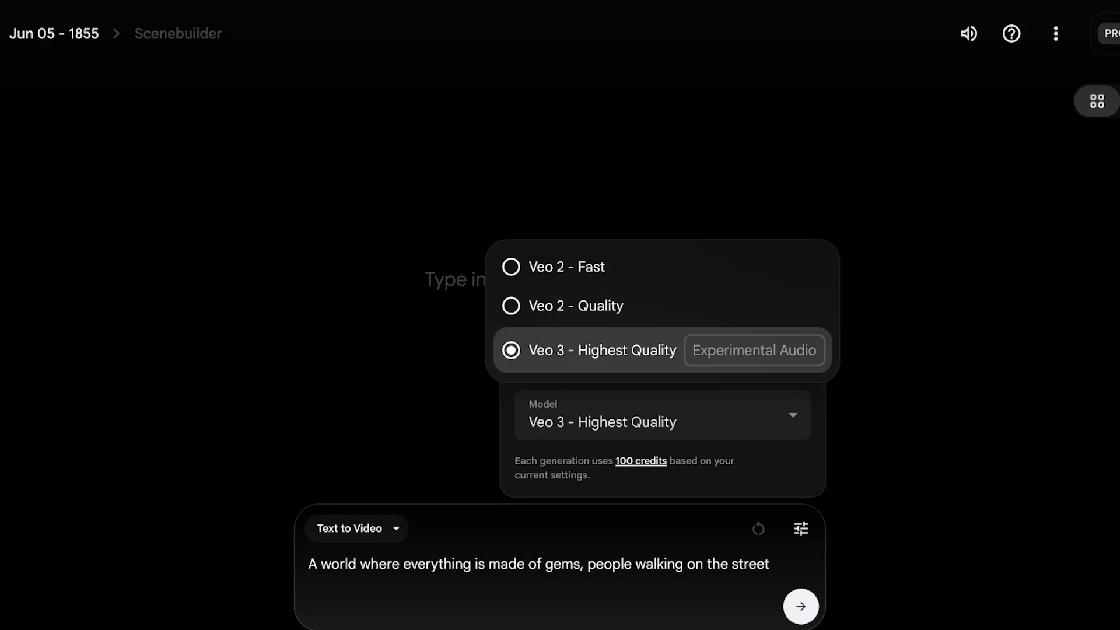
left_click(603, 350)
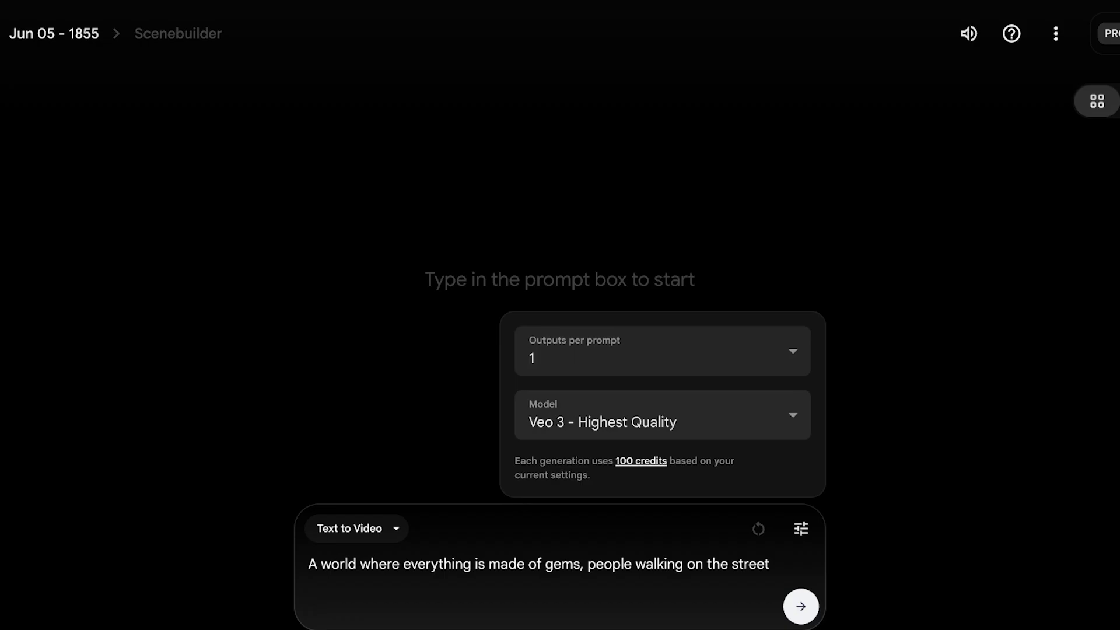
Step: Generate the video from the entered prompt and play part of the resulting clip, pausing it midway
left_click(770, 564)
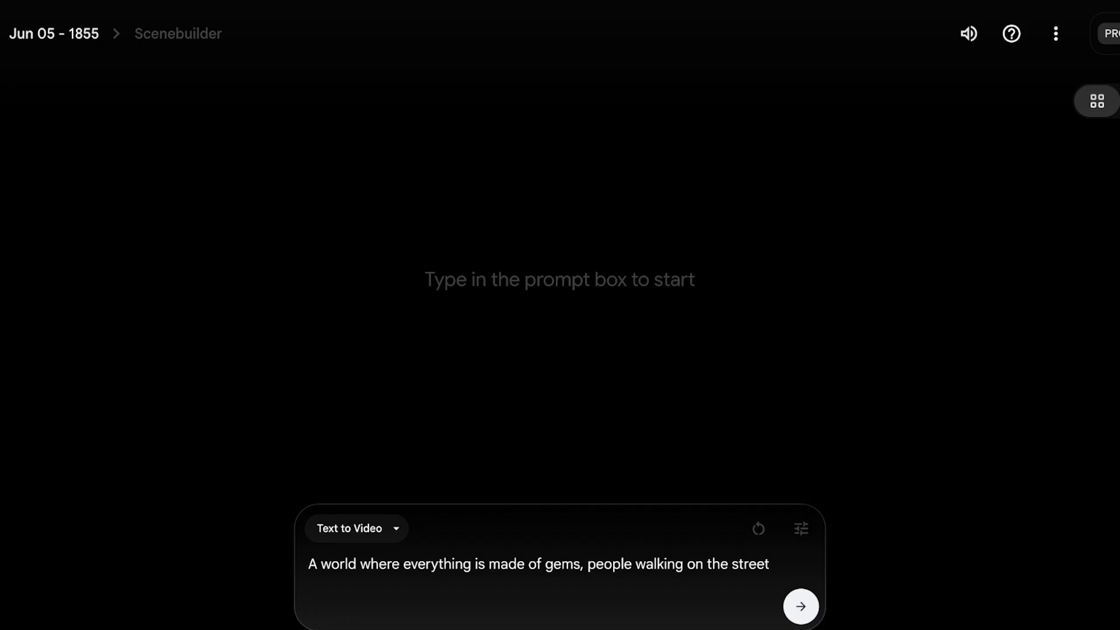
key("Return")
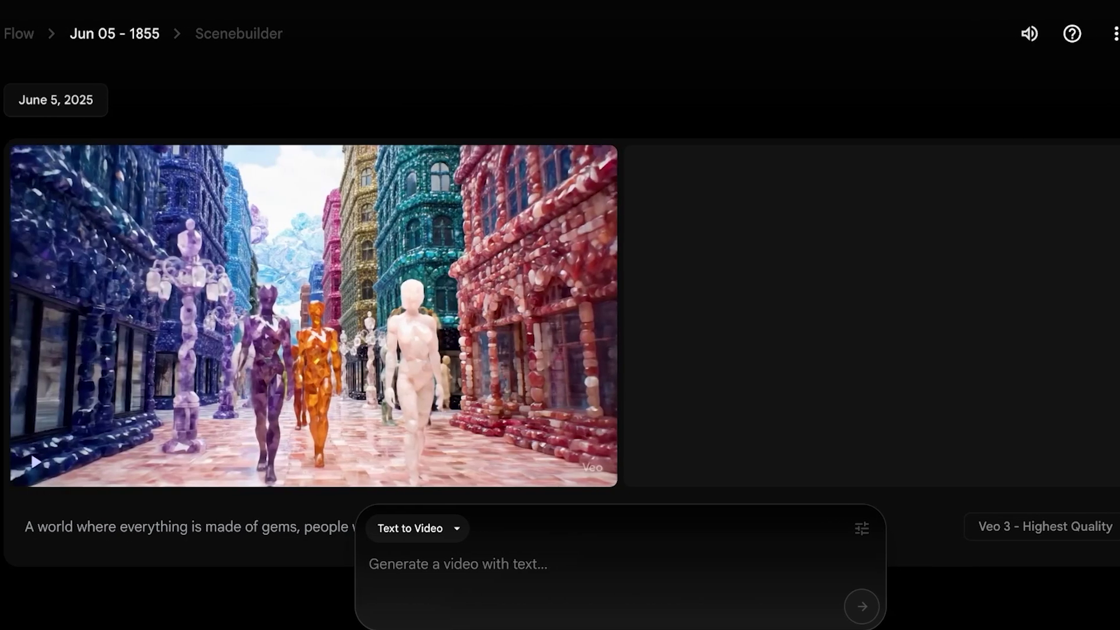
mouse_move(314, 316)
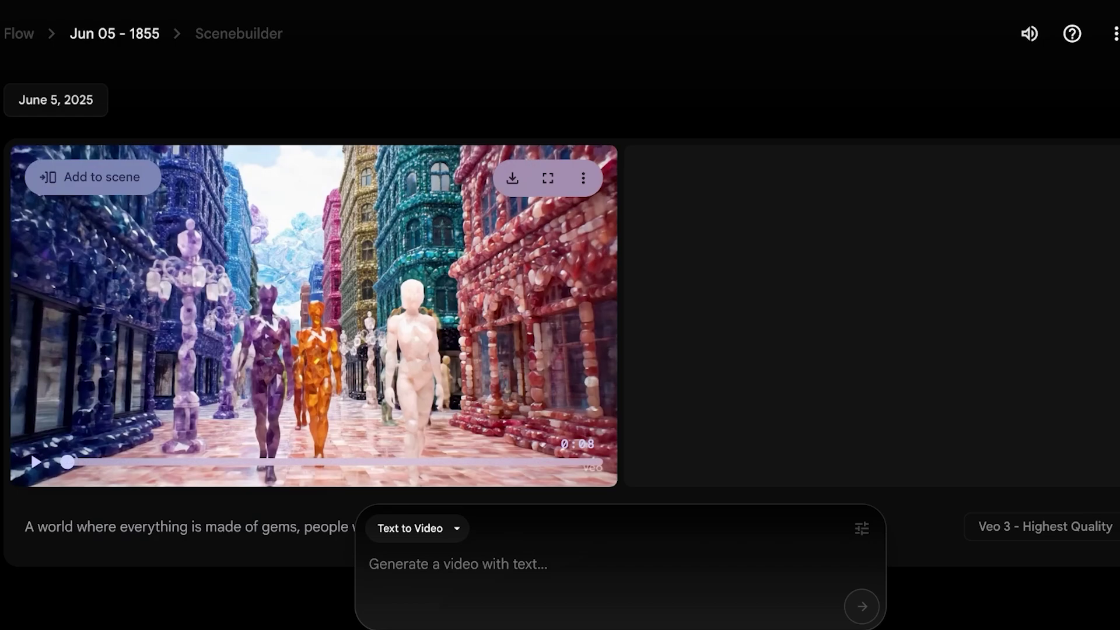
left_click(36, 462)
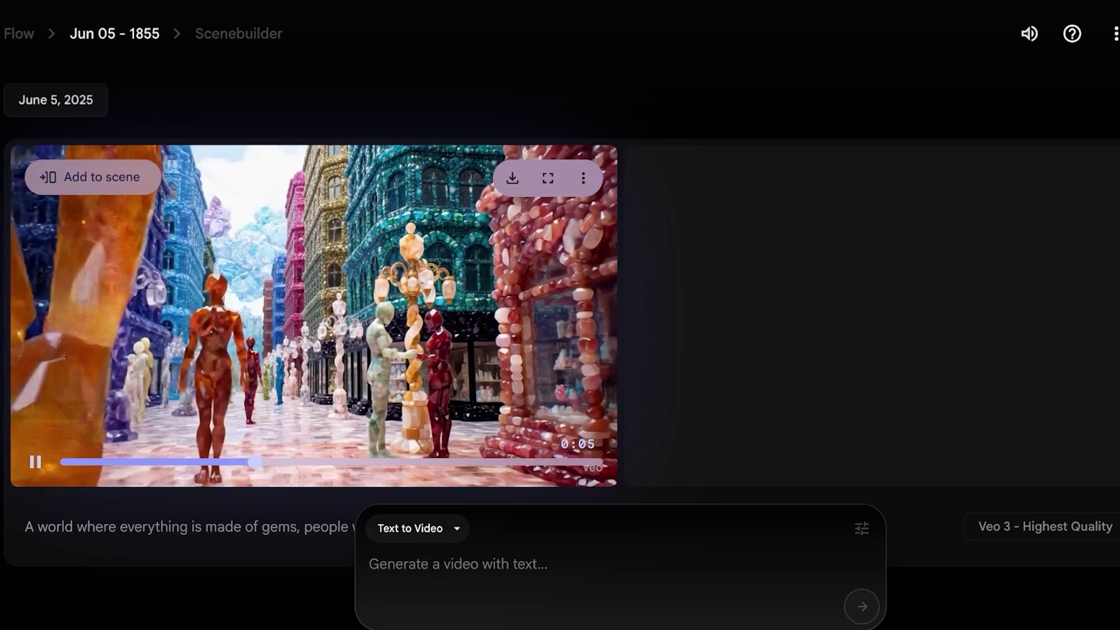
key("space")
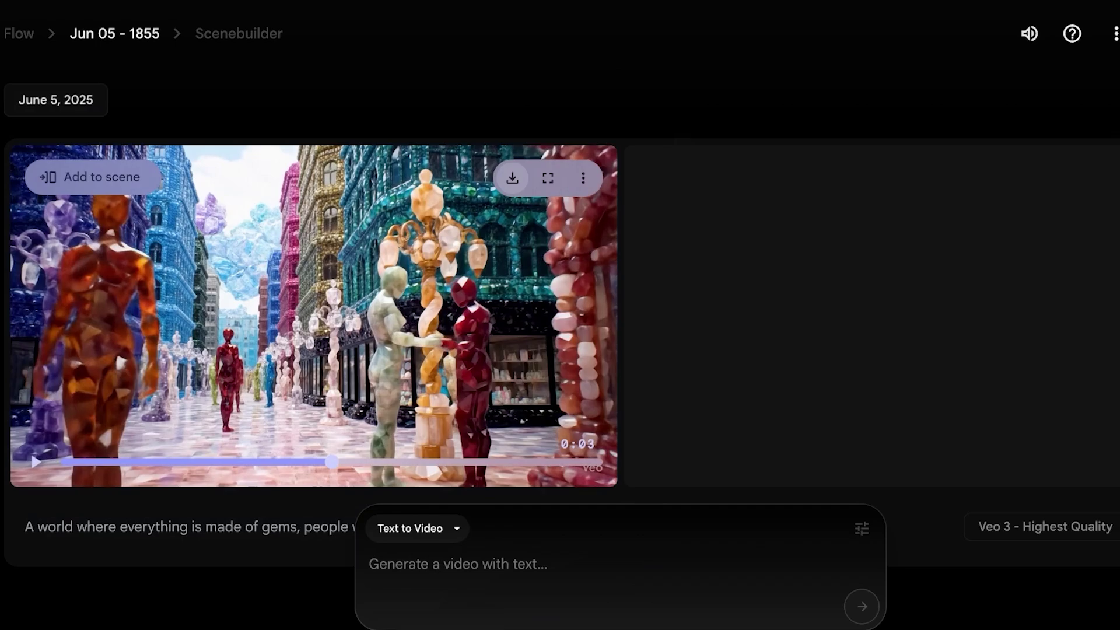
Step: Download the generated clip as Upscaled (1080p) and as Animated GIF (270p)
left_click(512, 178)
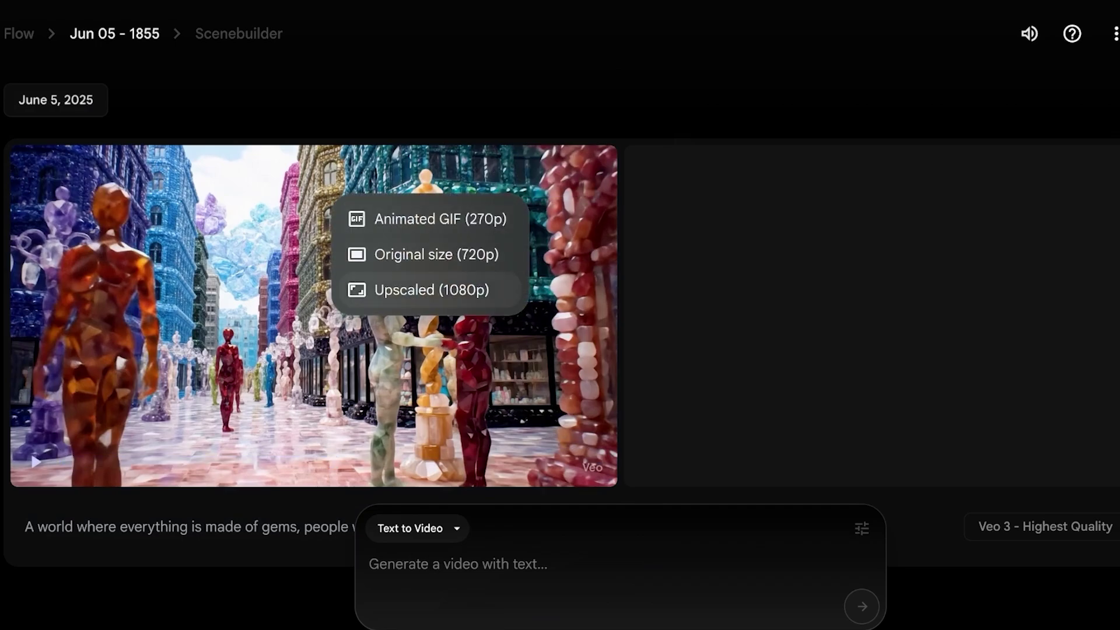
left_click(431, 290)
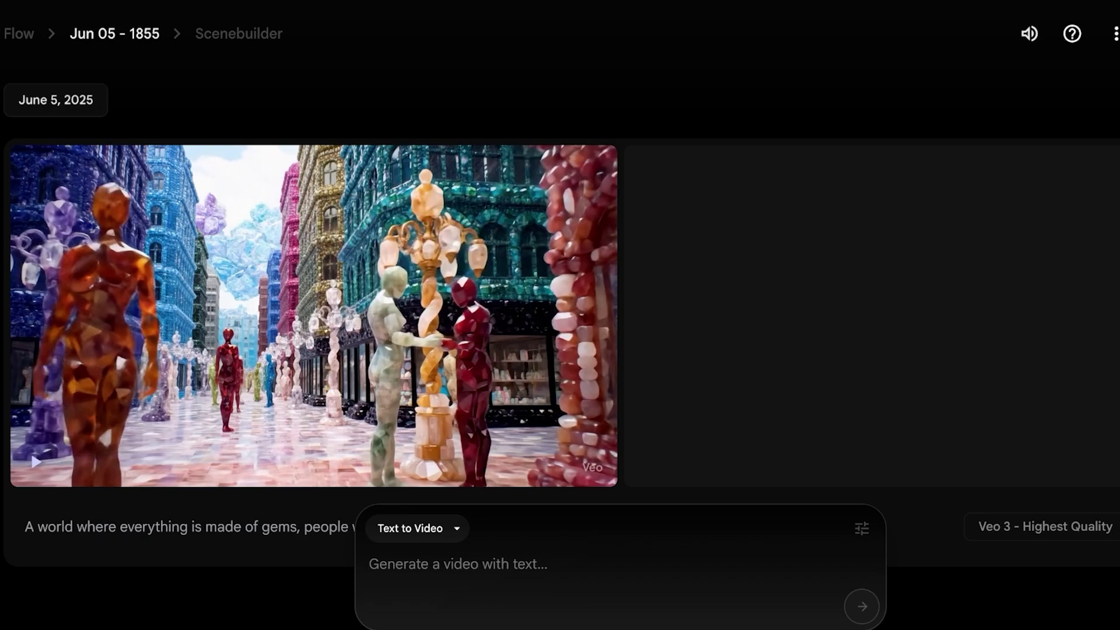
left_click(513, 178)
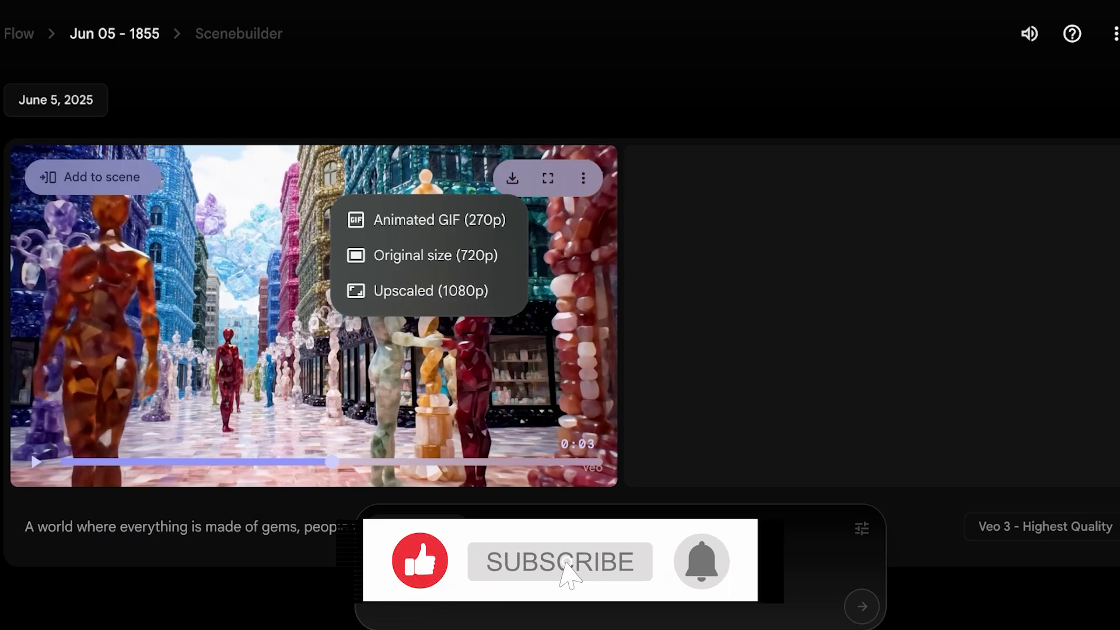
left_click(435, 220)
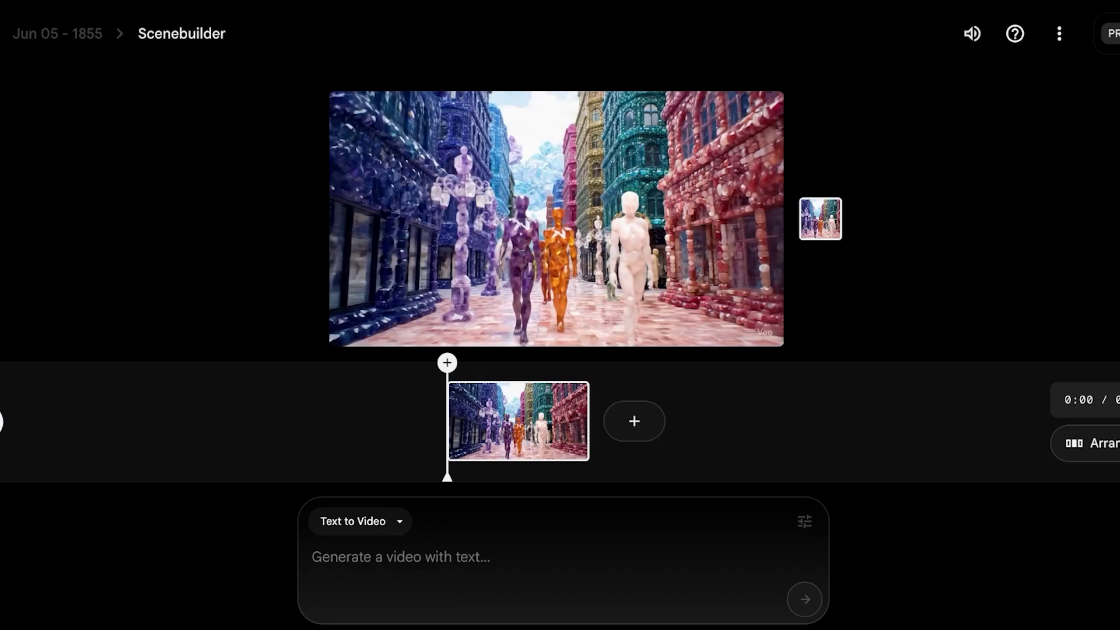
Step: Extend the clip with the prompt "The video focuses on one pink woman walking and she walks into a emerald shop and buys a bunch of home items"
left_click(634, 420)
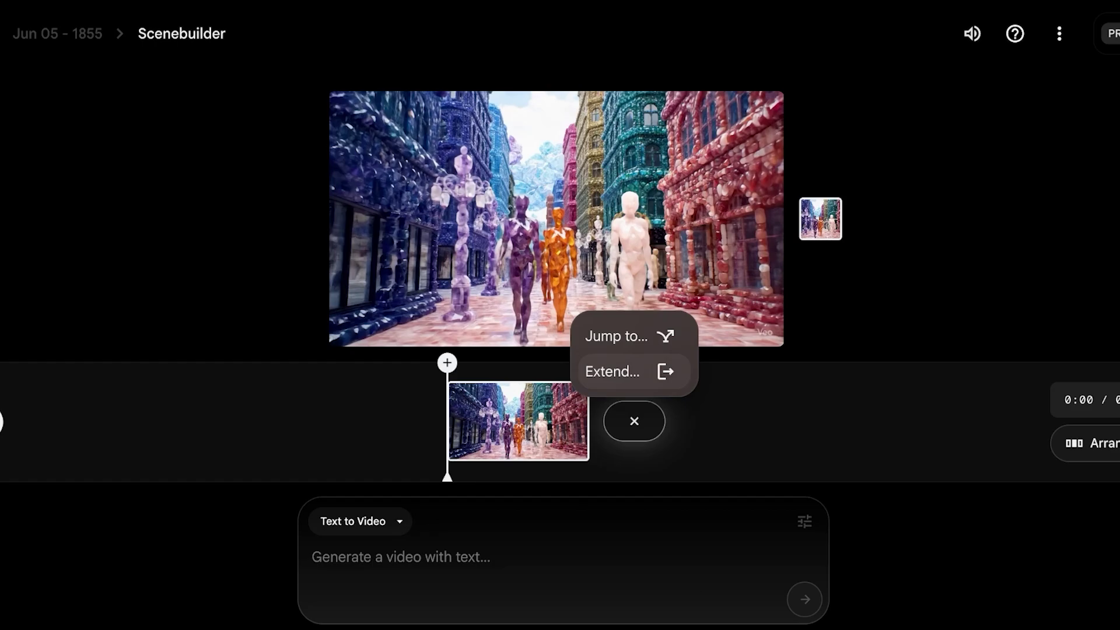
left_click(612, 372)
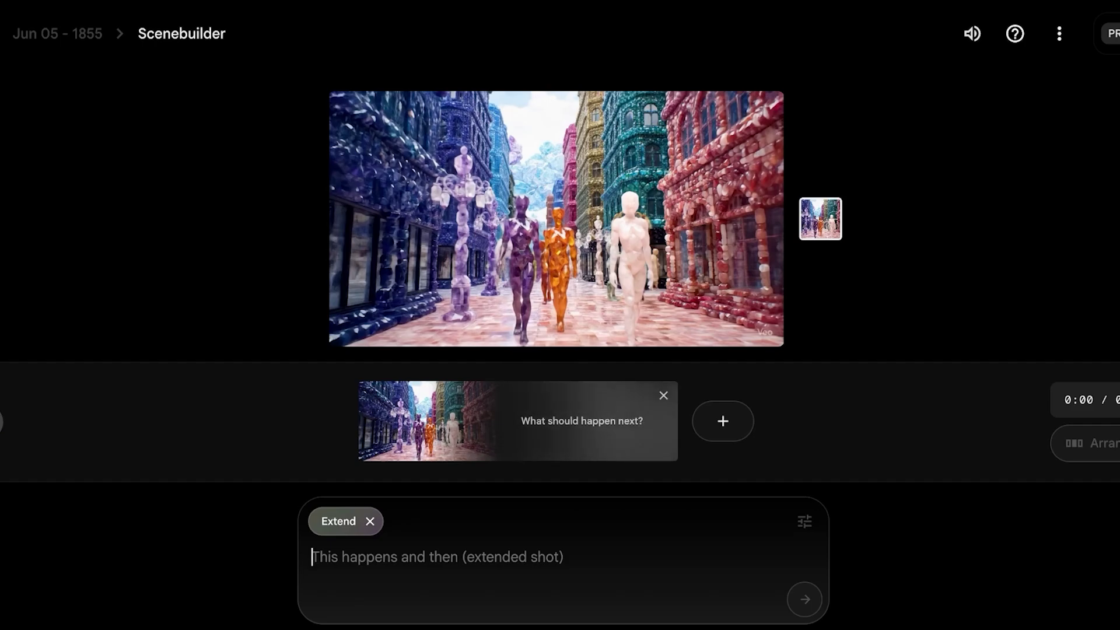
type("The video ")
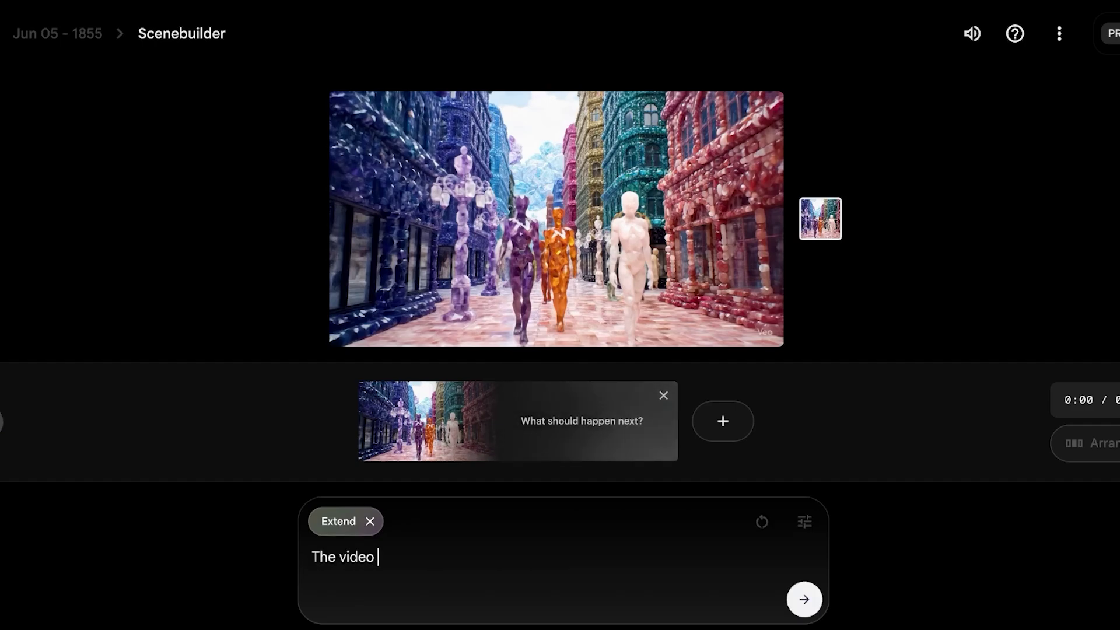
type("focuses on ")
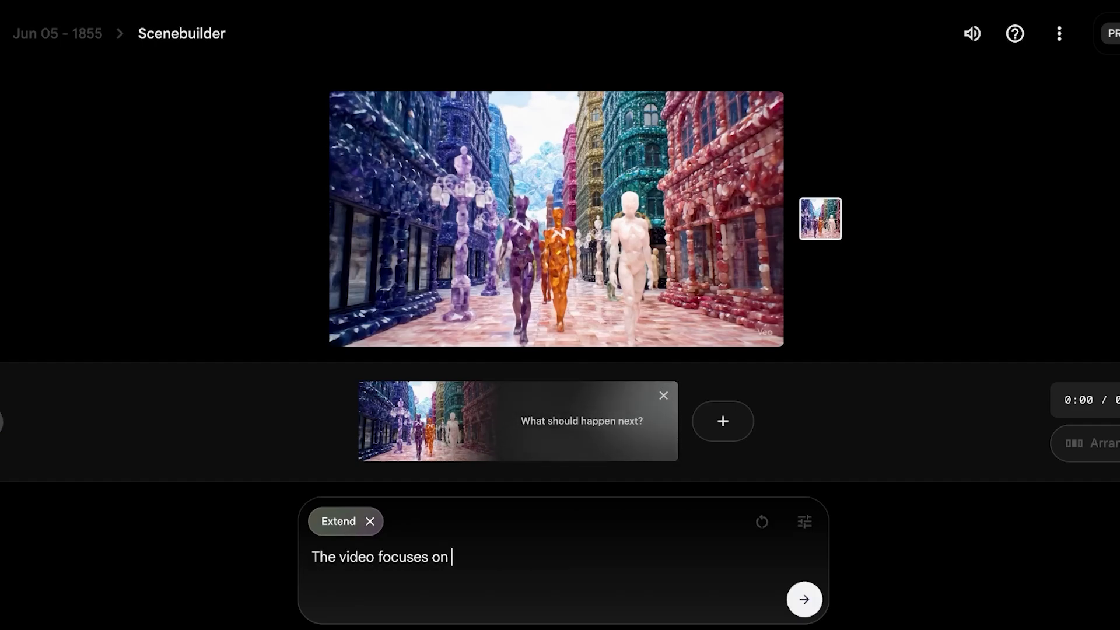
type("one pink woman")
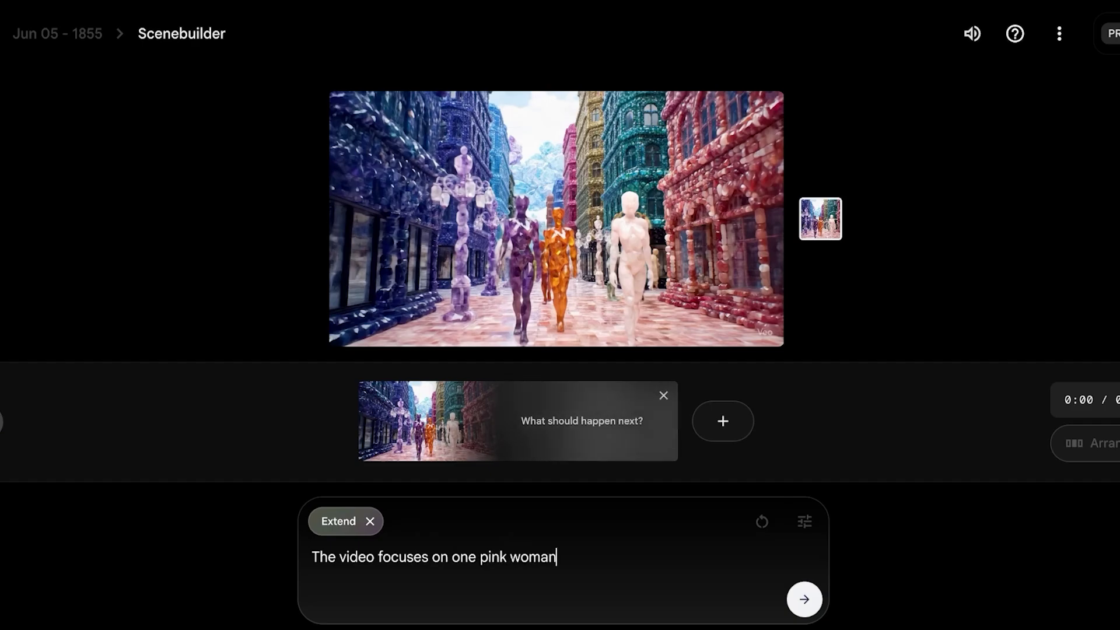
type(" walking and s")
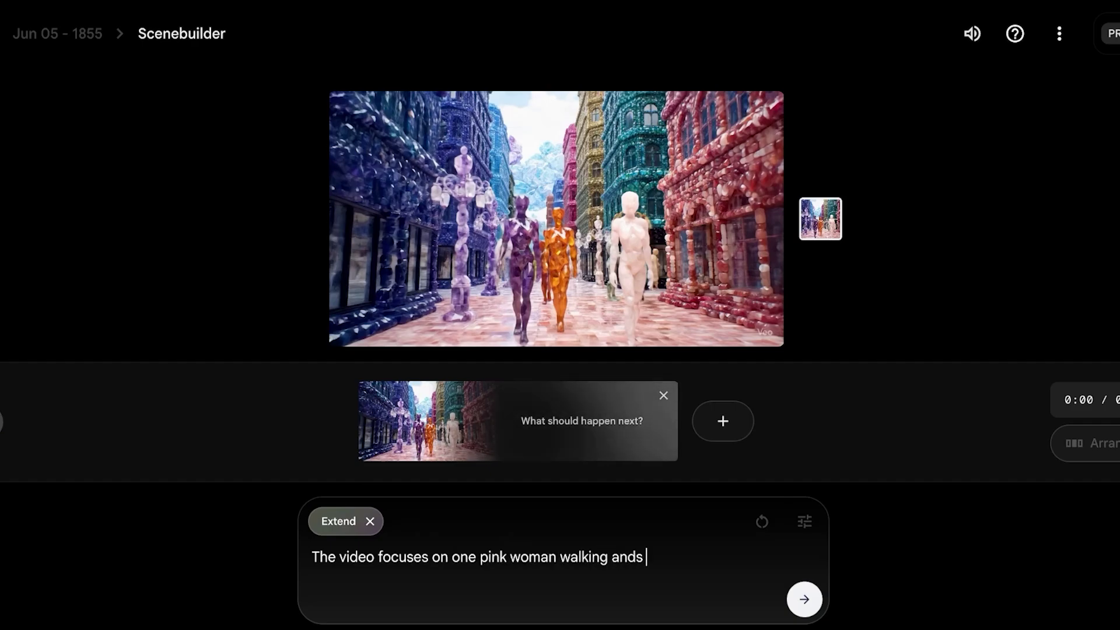
key("BackSpace")
type("she walks int")
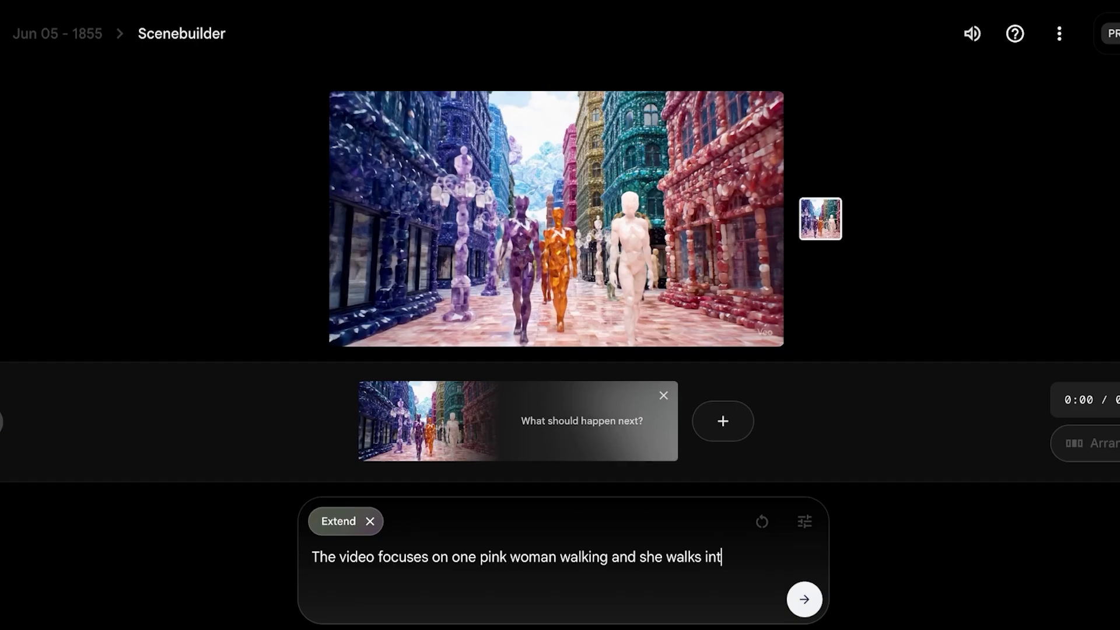
type("o a emerald shop and buys a bunch of")
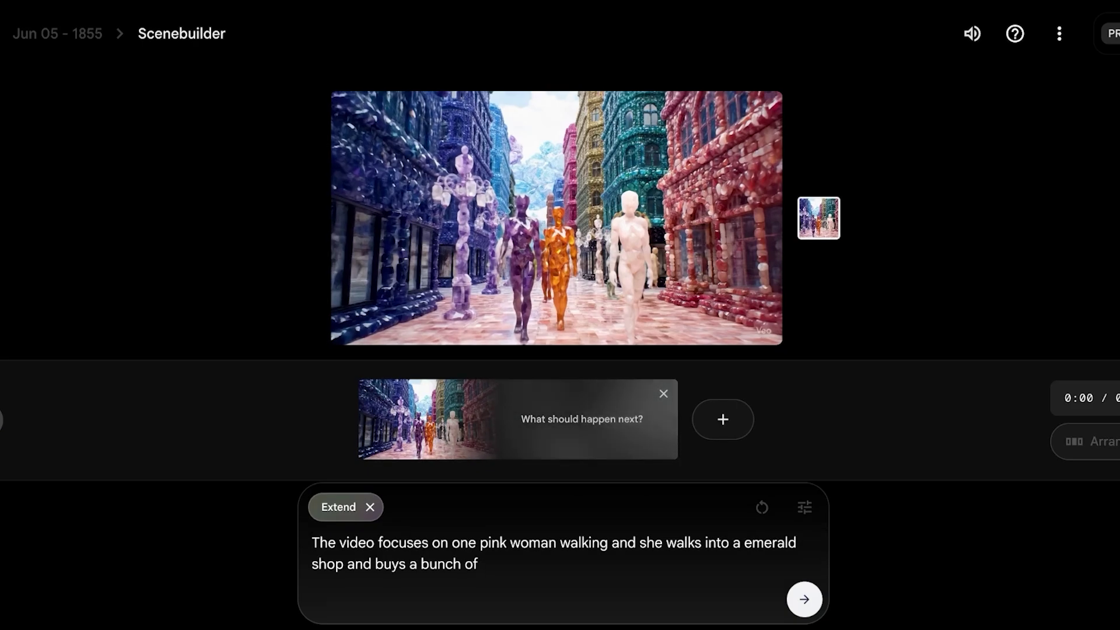
type(" home items")
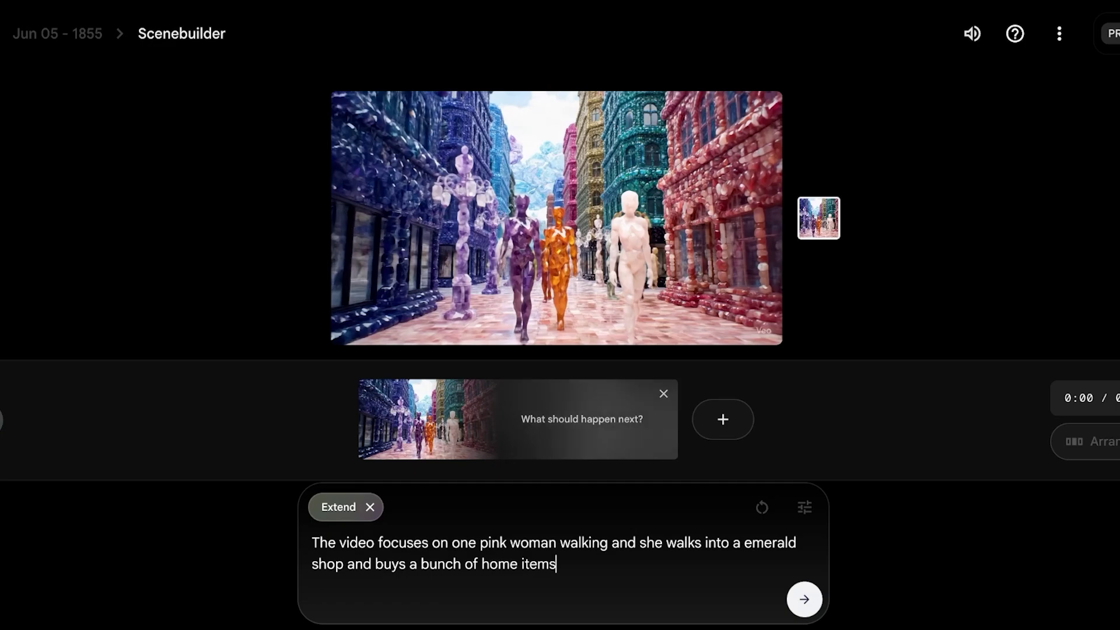
Step: Submit the extension prompt using the Veo 3 - Highest Quality model with 1 output per prompt
key("Return")
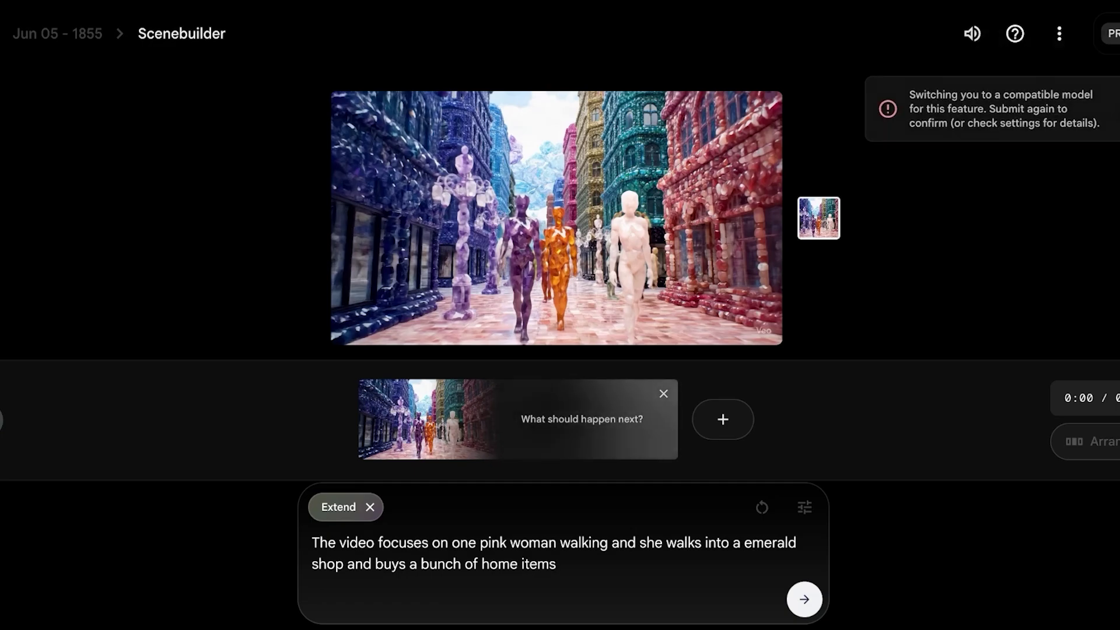
left_click(804, 507)
left_click(665, 411)
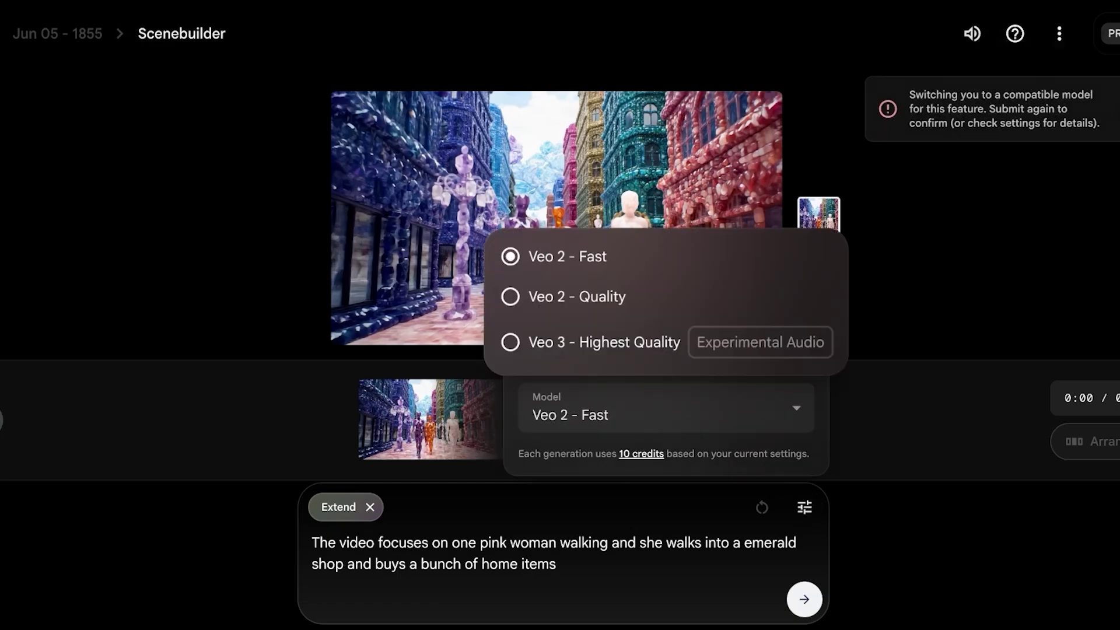
left_click(604, 342)
left_click(607, 572)
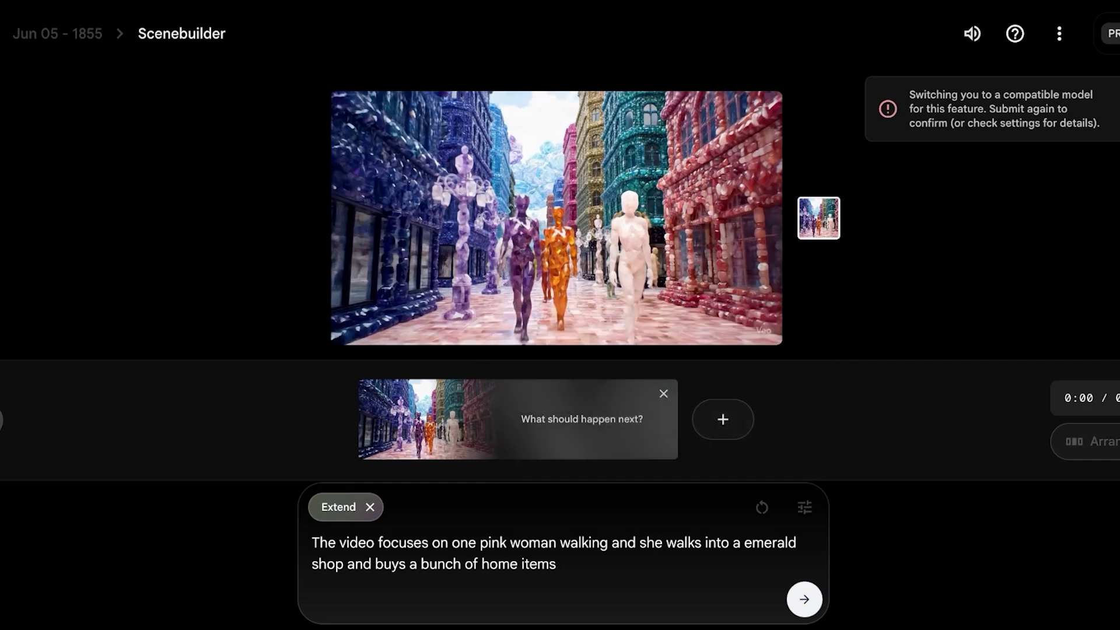
left_click(804, 507)
left_click(665, 411)
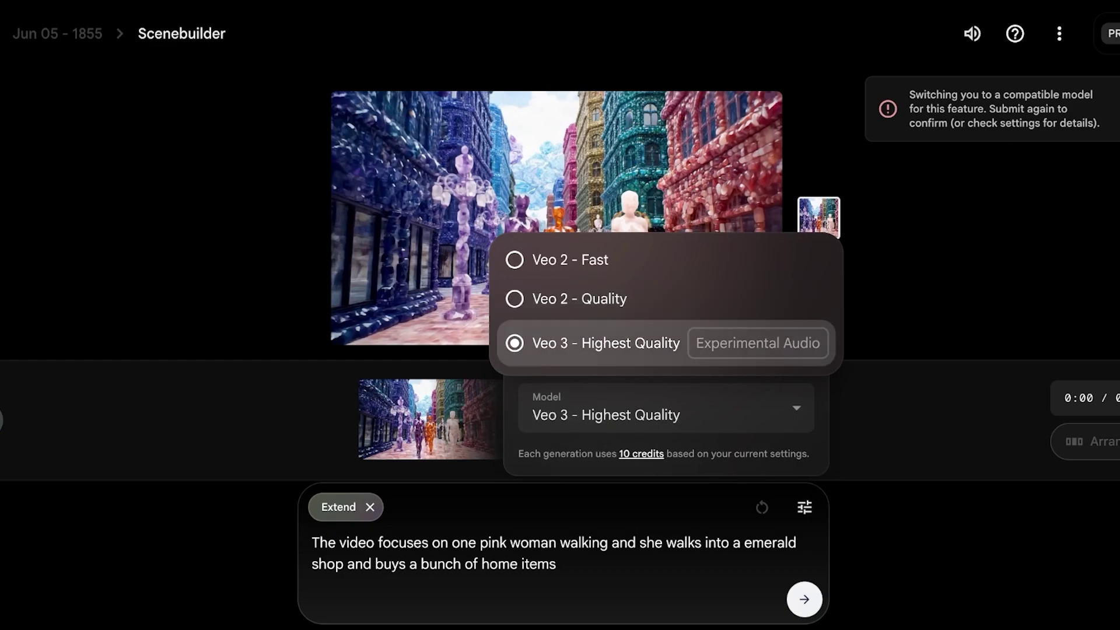
left_click(607, 343)
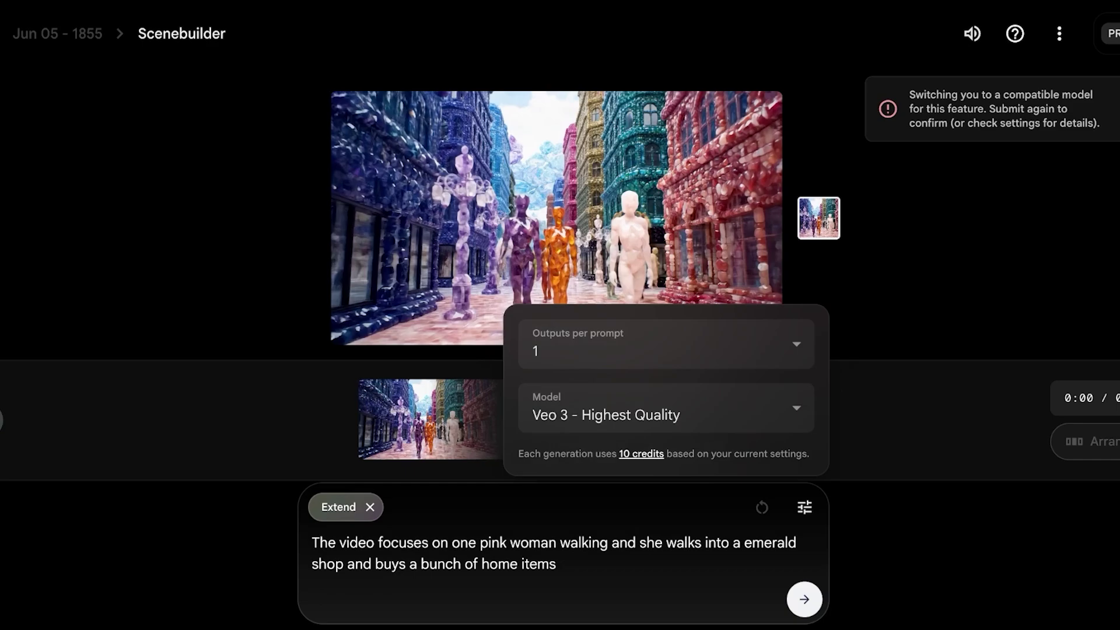
left_click(804, 599)
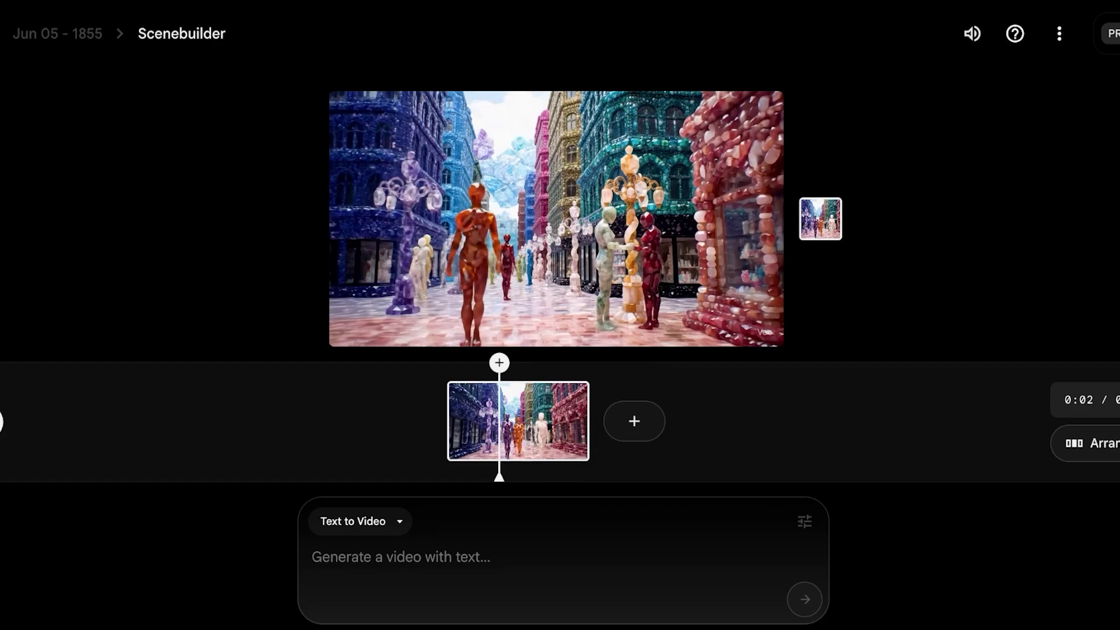
Step: Play a moment of the clip in Scenebuilder and open the further options
left_click(1, 422)
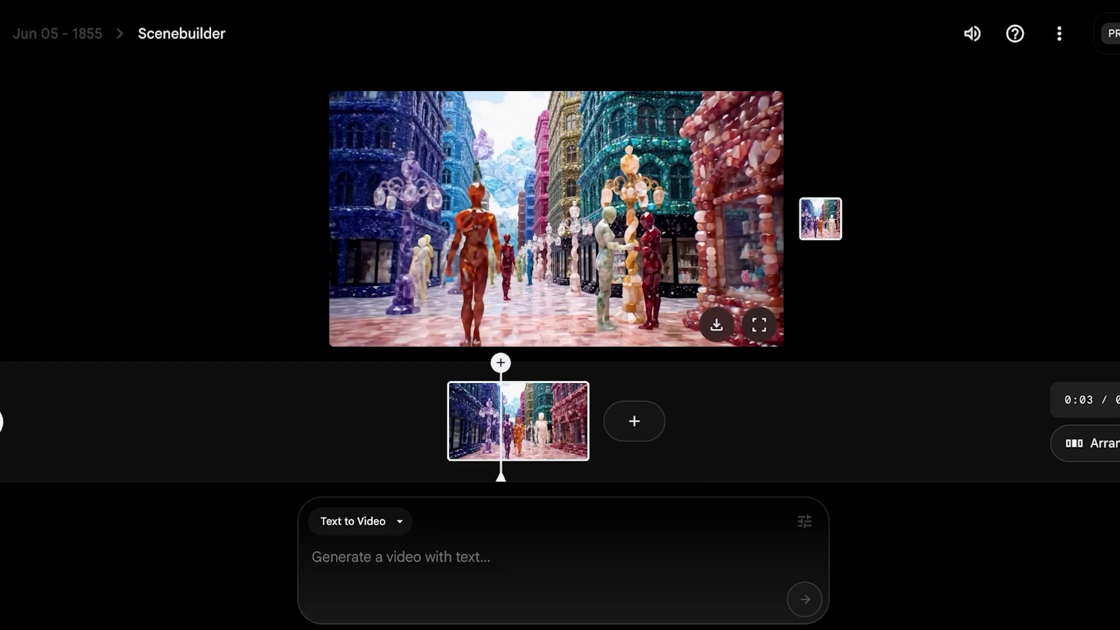
left_click(1059, 34)
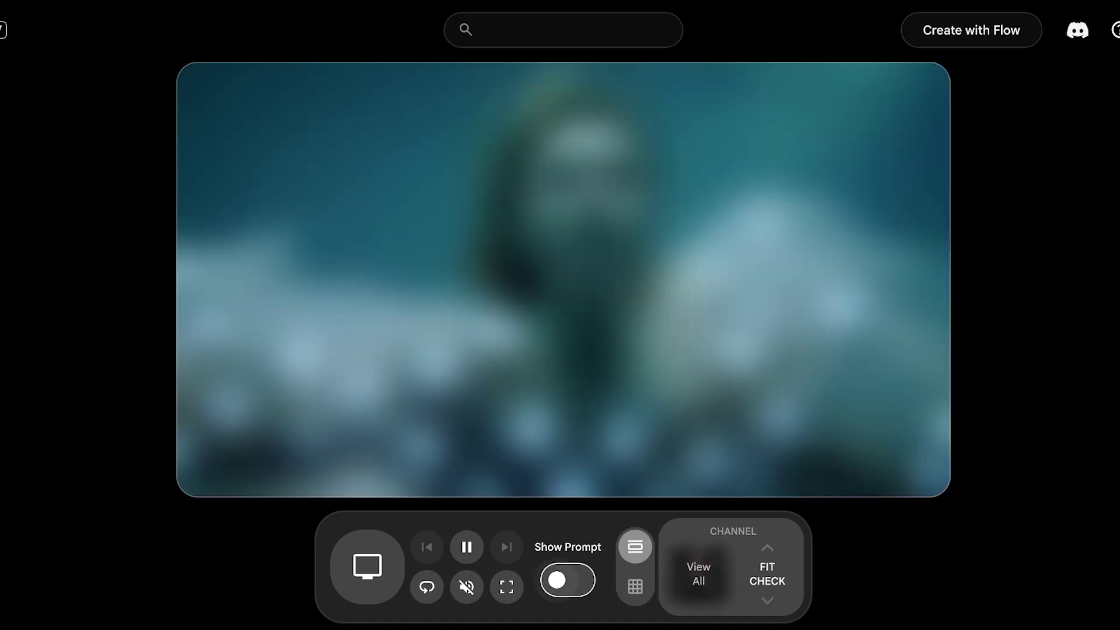
Step: Show the generation prompt for the videos on the Fit Check channel of Flow TV
left_click(567, 580)
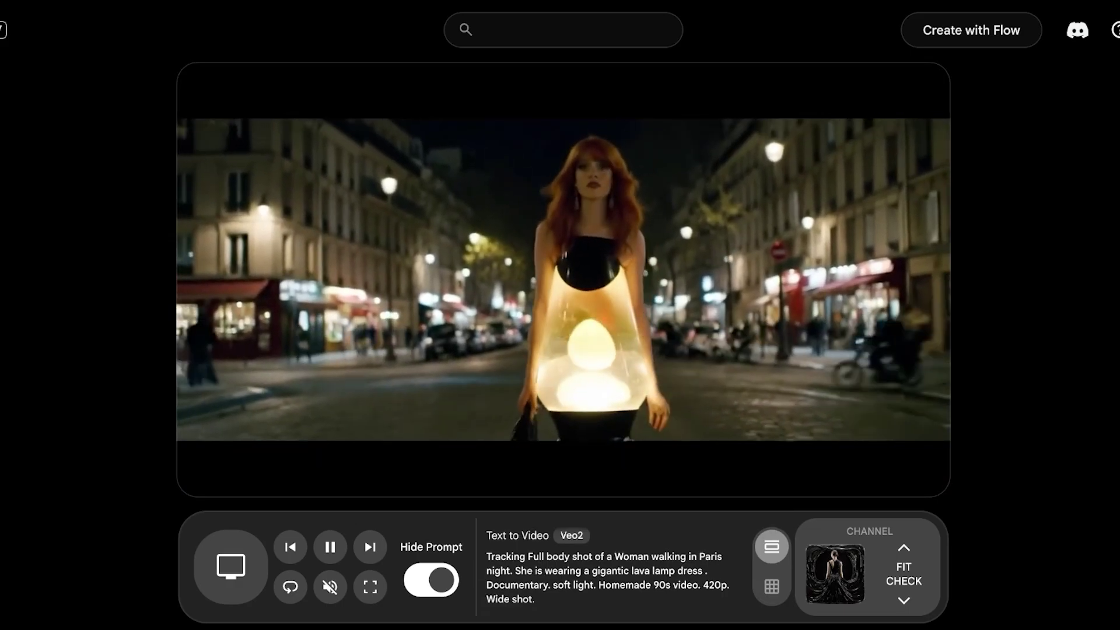
key("Down")
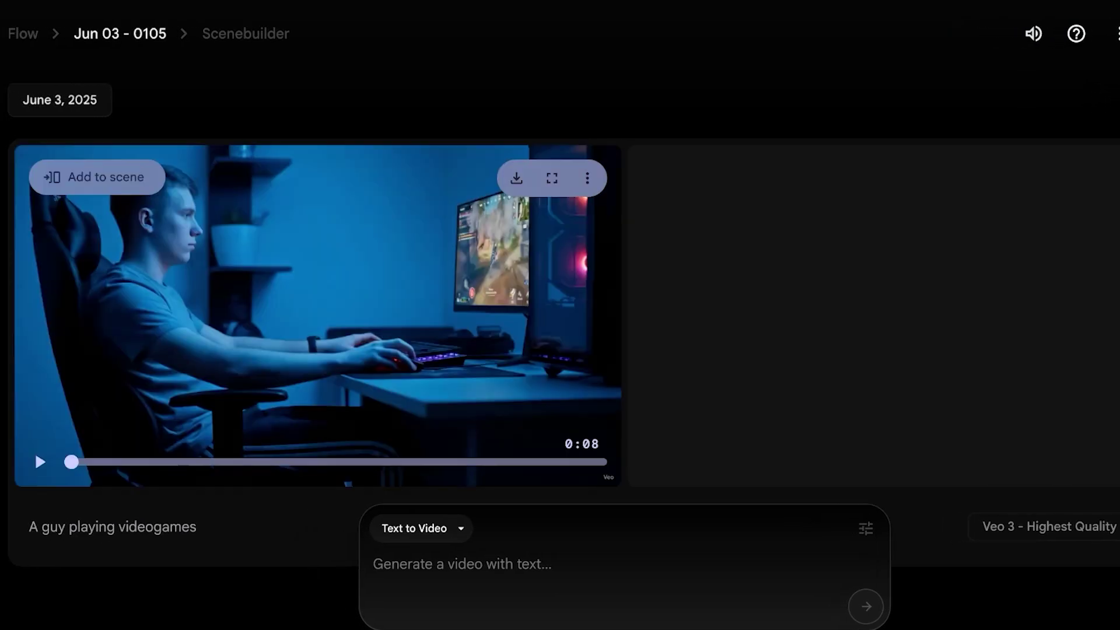
Step: Play the generated clips in the projects Jun 03 - 0105 and Jun 03 - 0113
key("space")
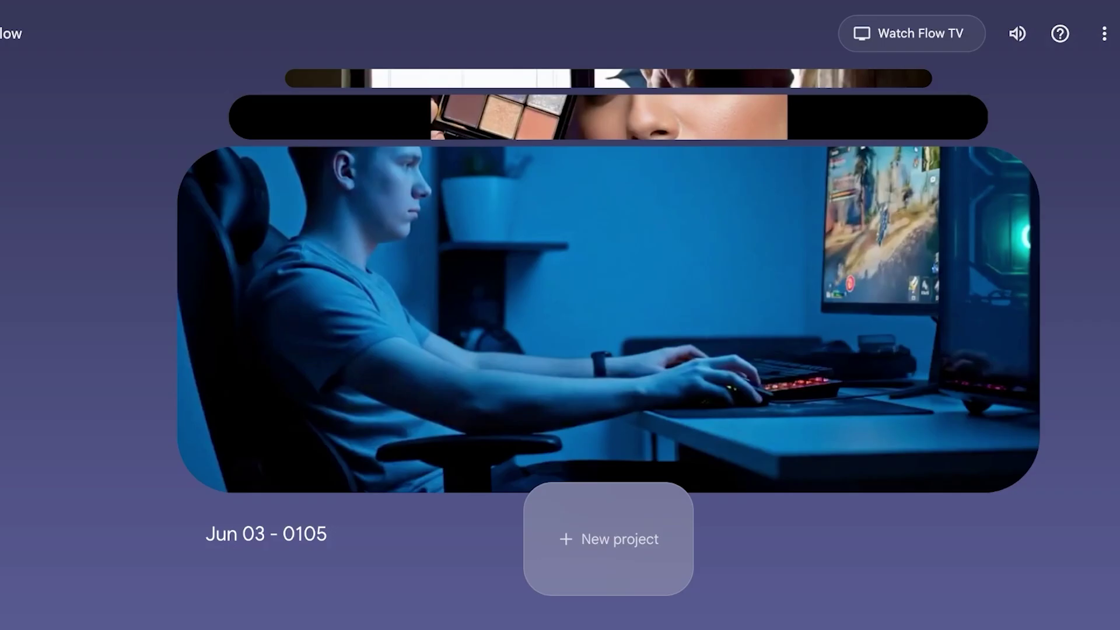
scroll(560, 319, "down", 1)
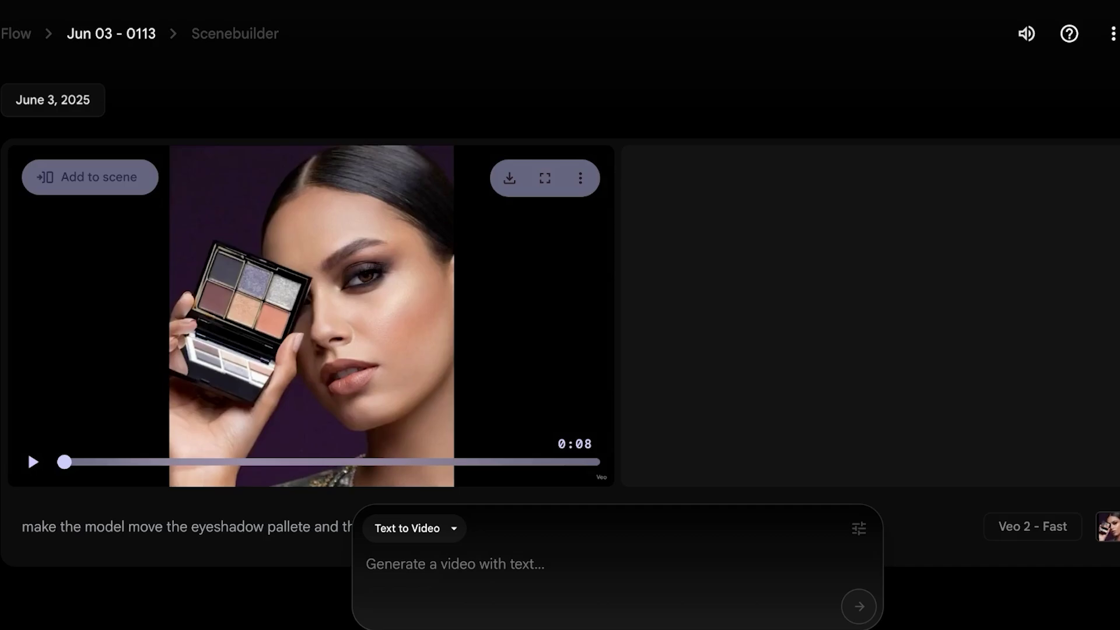
left_click(34, 461)
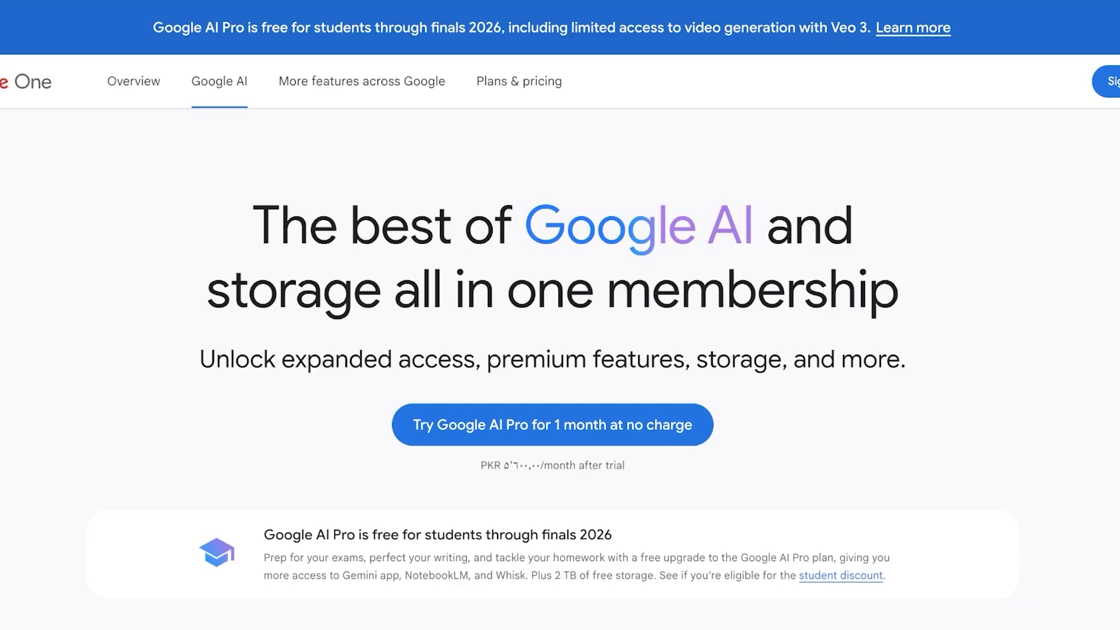
Step: Compare the prices and included features of the Google AI Pro and Google AI Ultra plans on the Google One page
scroll(560, 350, "down", 3)
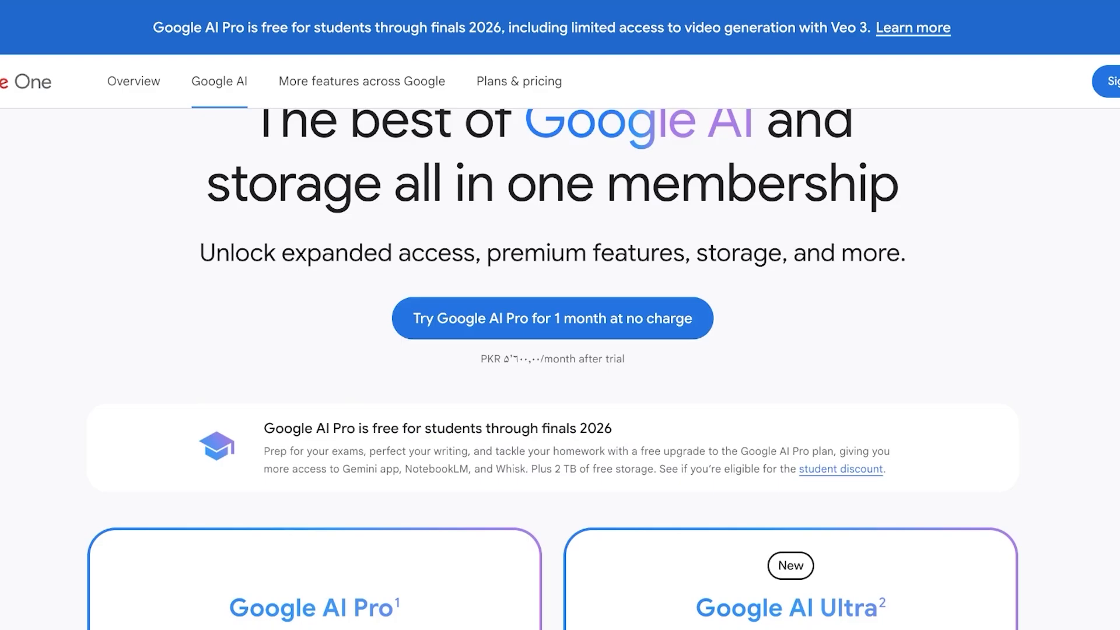
scroll(560, 350, "down", 1)
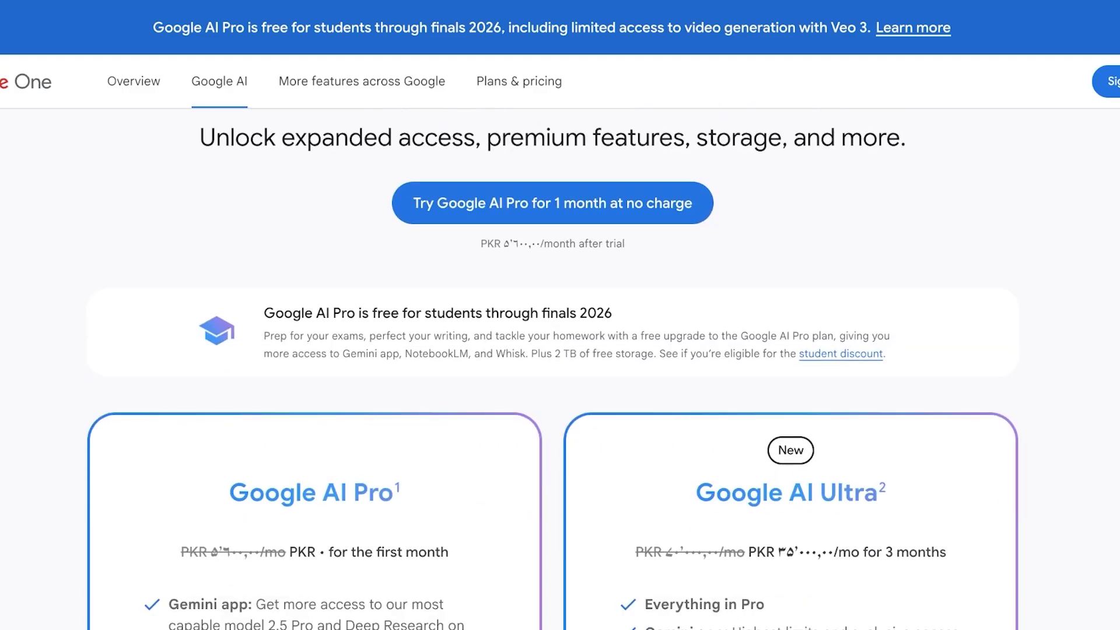
scroll(560, 350, "down", 3)
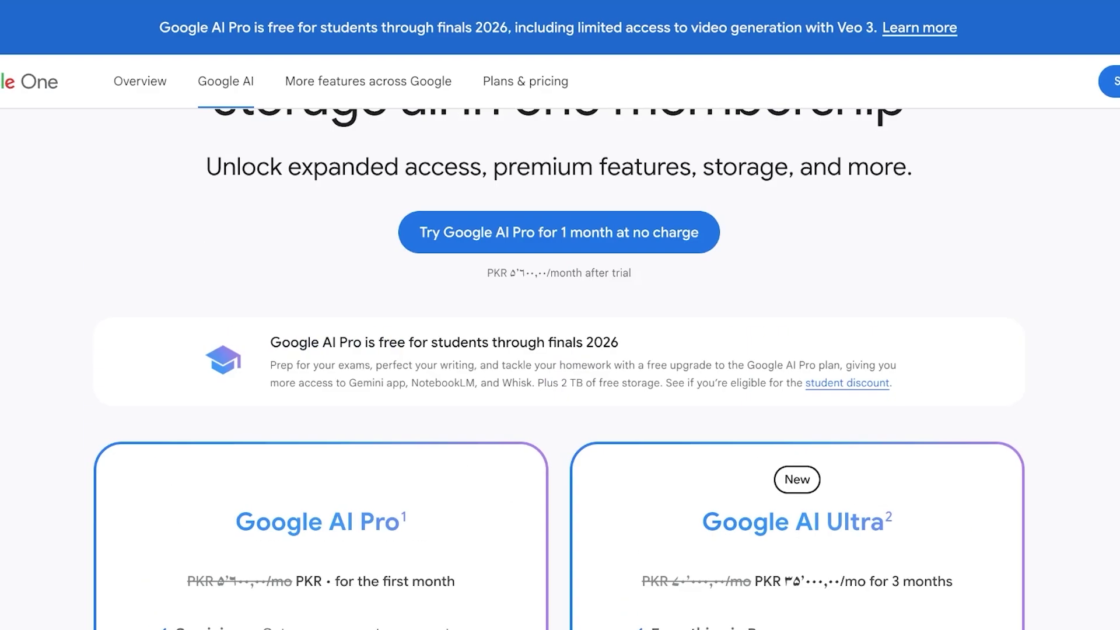
scroll(560, 350, "down", 8)
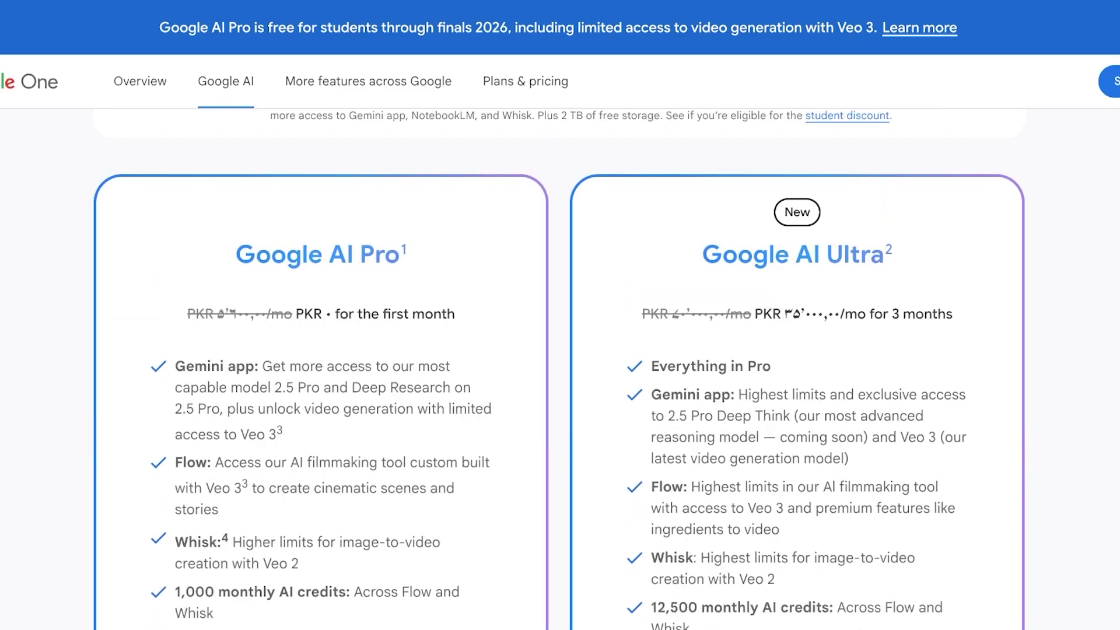
scroll(560, 350, "down", 8)
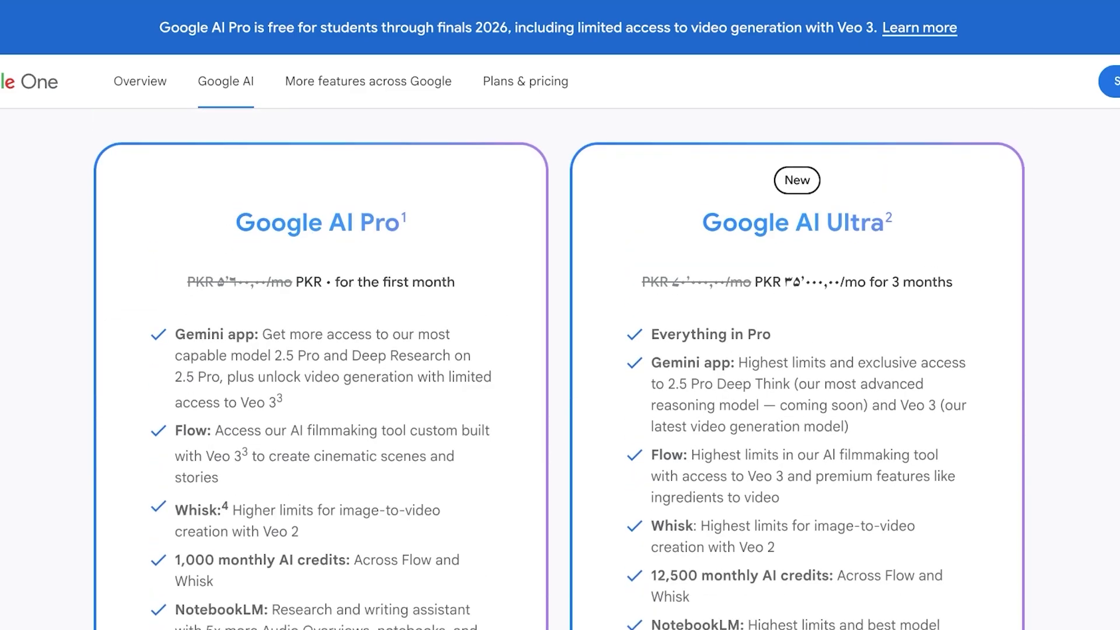
scroll(560, 350, "up", 4)
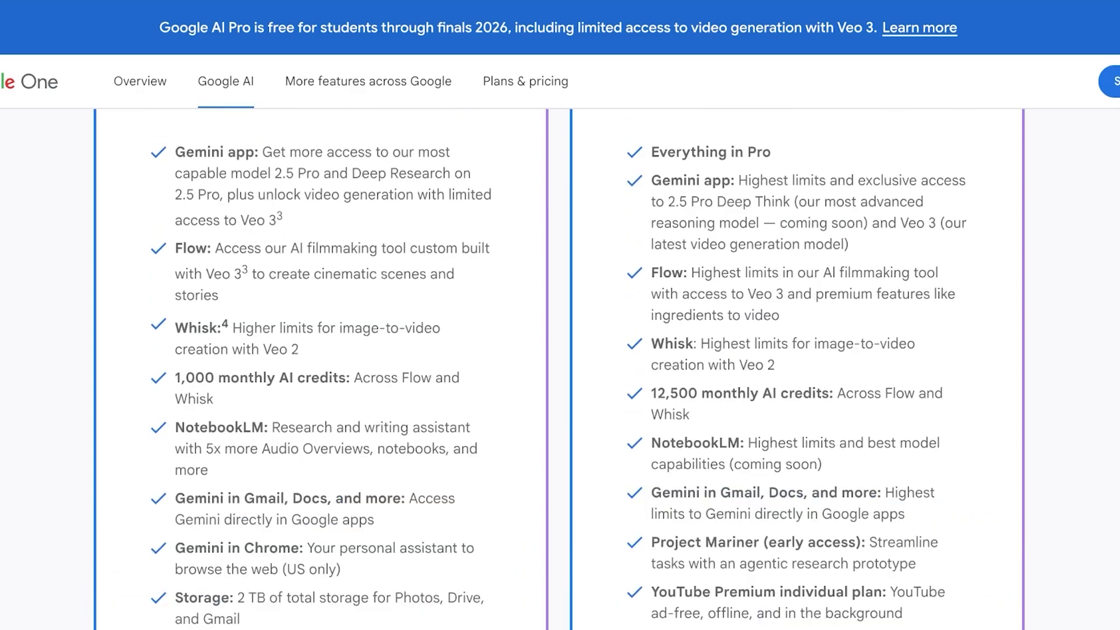
scroll(560, 350, "down", 3)
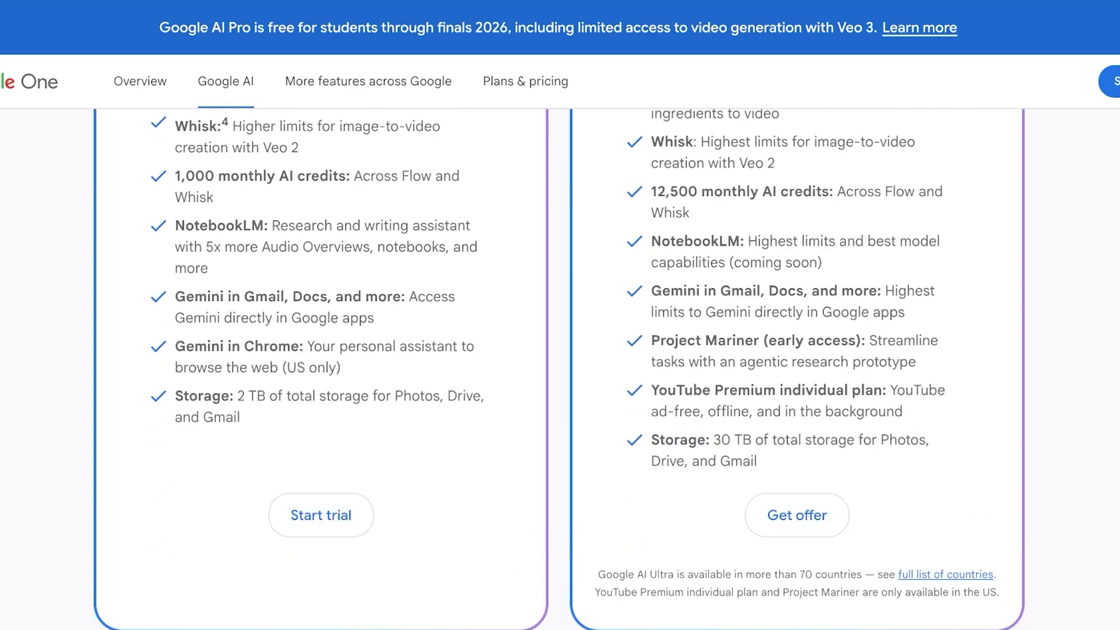
Step: Read through the list of countries where Google AI Ultra is available in Gemini Apps Help
scroll(560, 350, "down", 1)
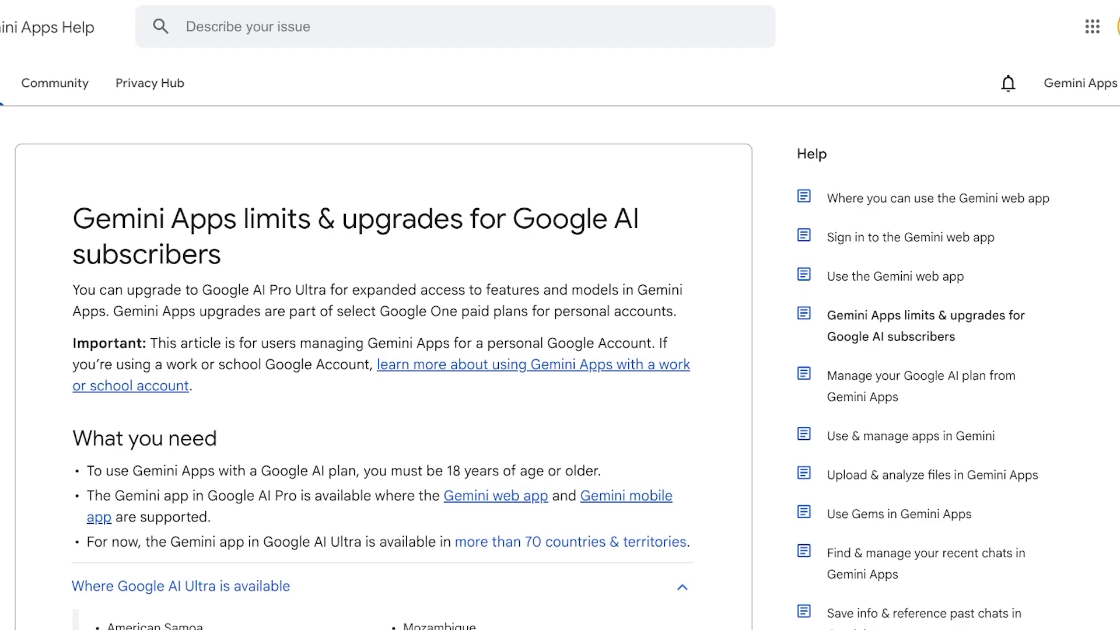
scroll(560, 350, "down", 8)
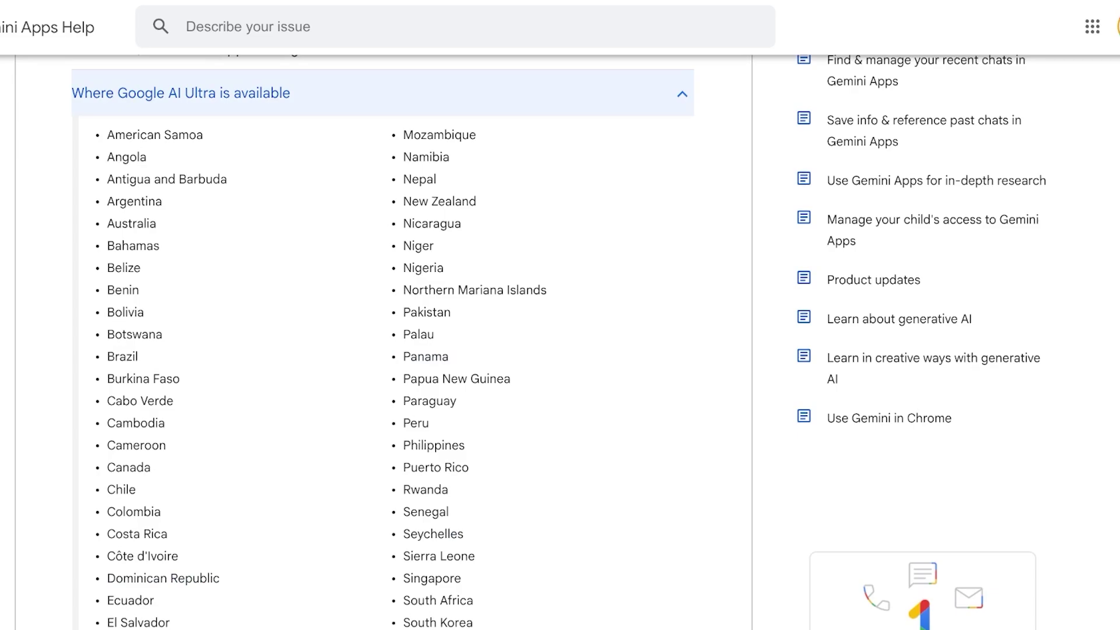
scroll(560, 350, "down", 6)
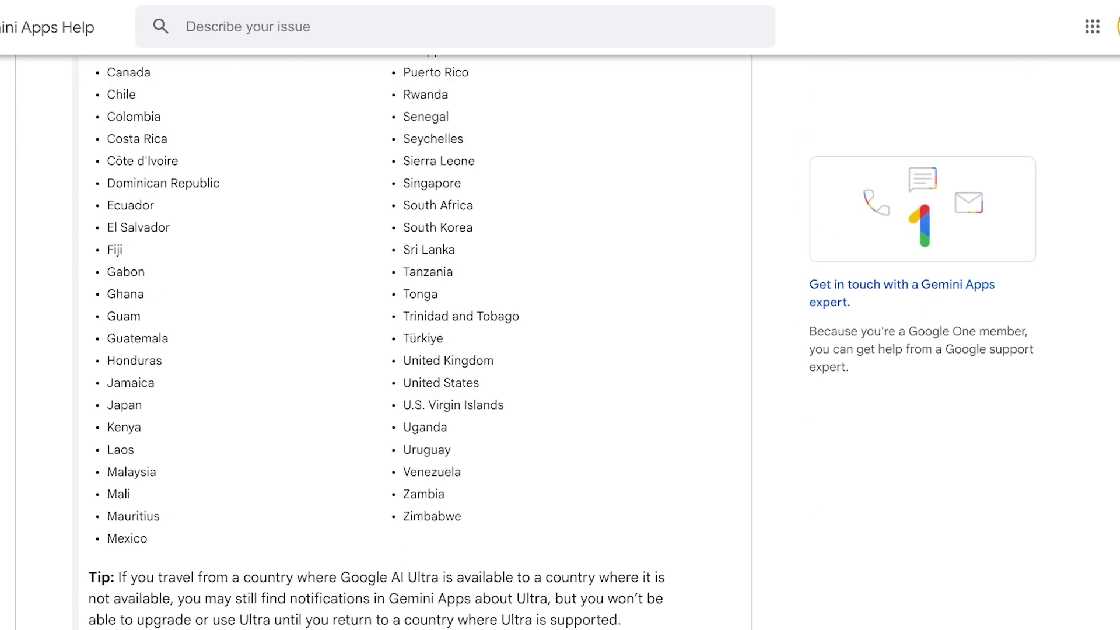